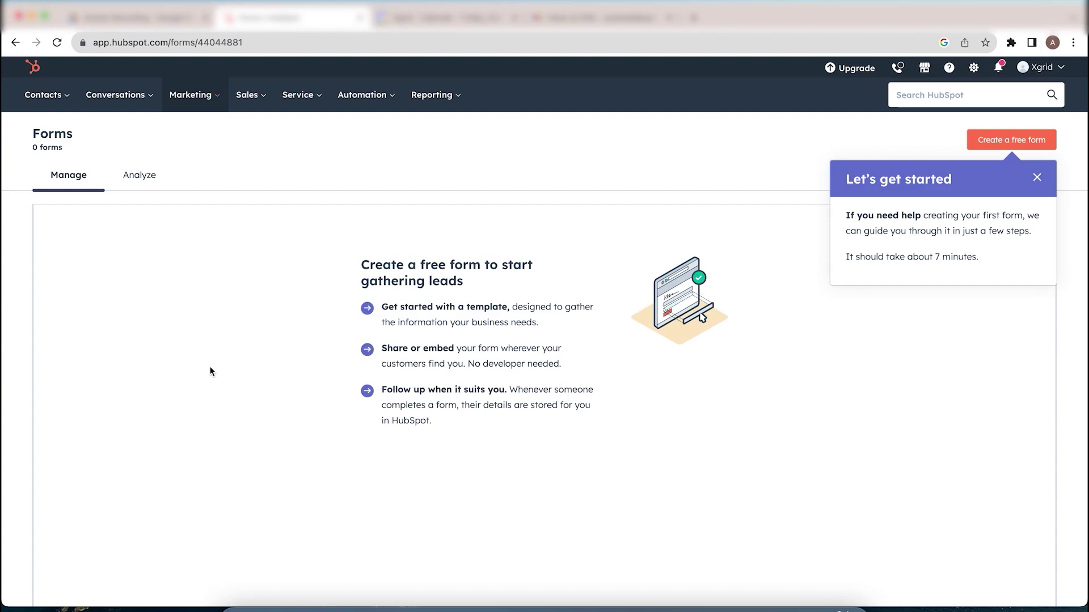
Step: Dismiss the getting-started tip and create a free form set up without guidance, using the Embedded form type
{"action": "scroll", "coordinate": [211, 372], "scroll_direction": "down", "scroll_amount": 2}
{"action": "left_click", "coordinate": [1036, 179]}
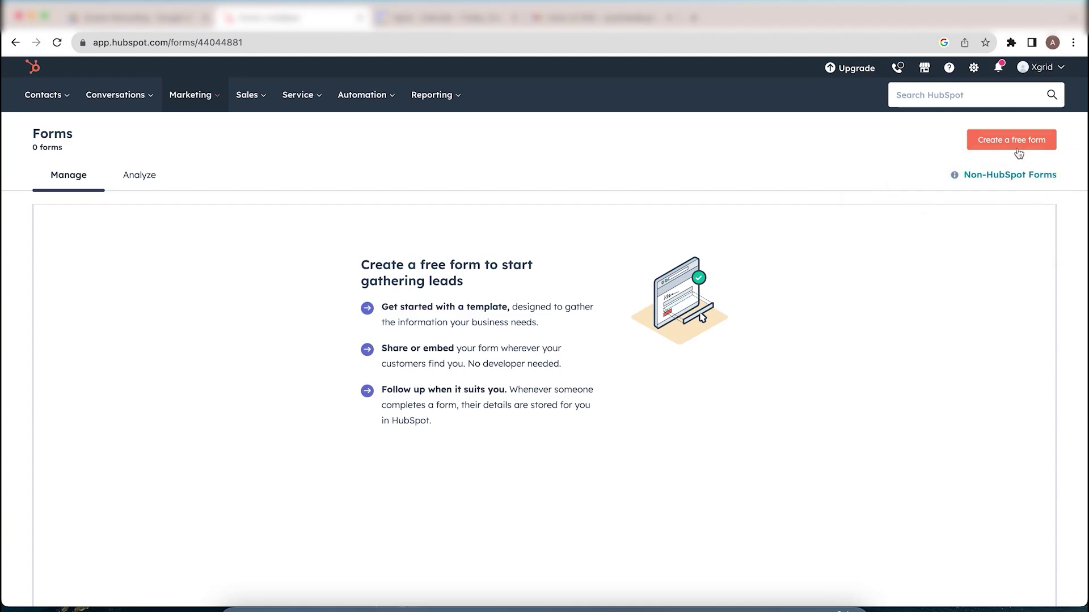
{"action": "left_click", "coordinate": [1012, 142]}
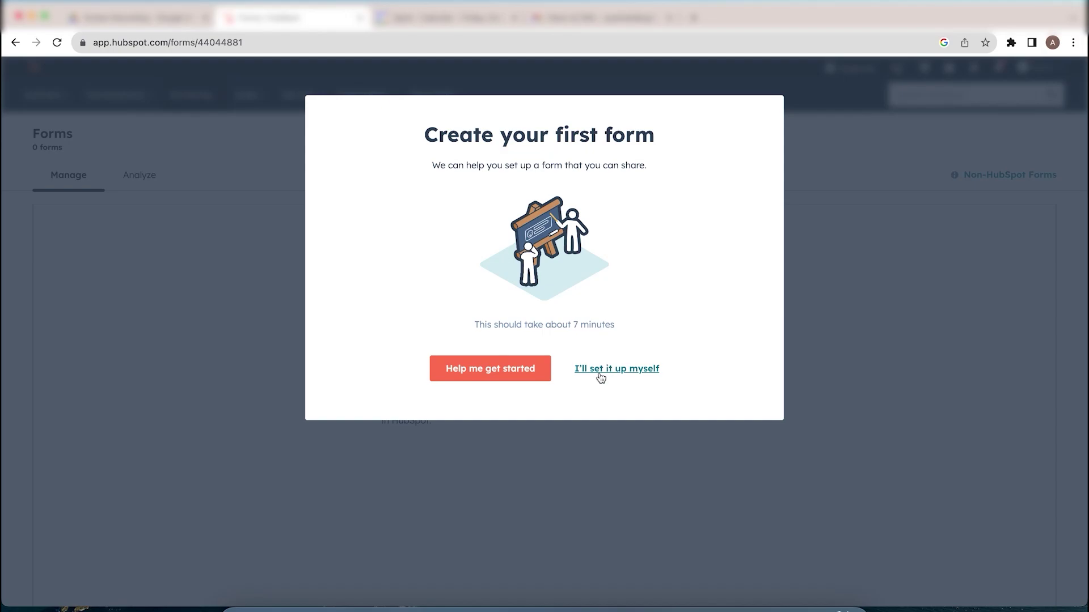
{"action": "left_click", "coordinate": [601, 372]}
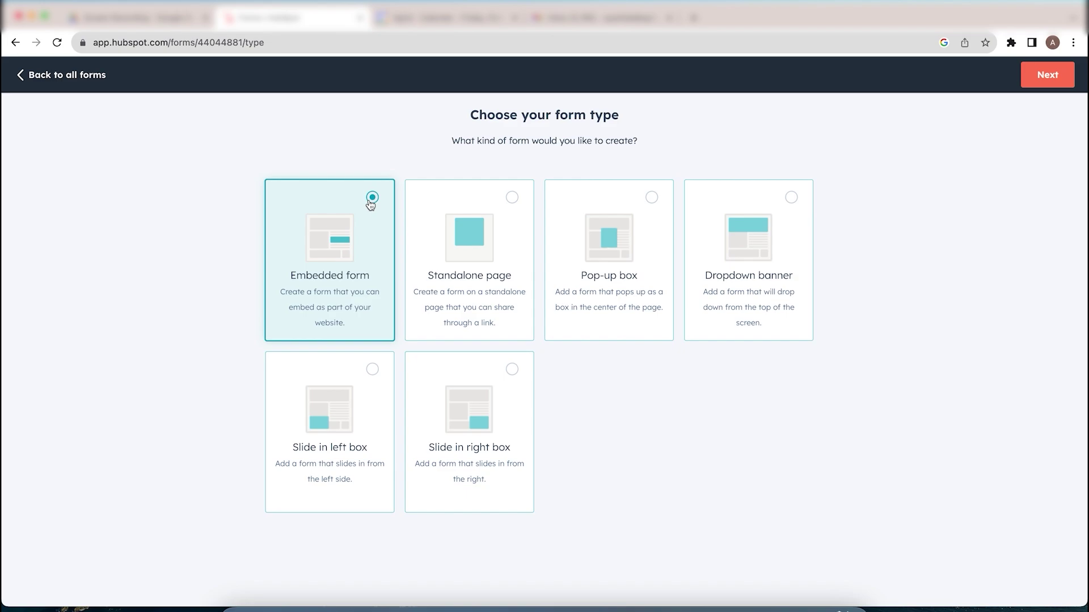
{"action": "left_click", "coordinate": [1037, 82]}
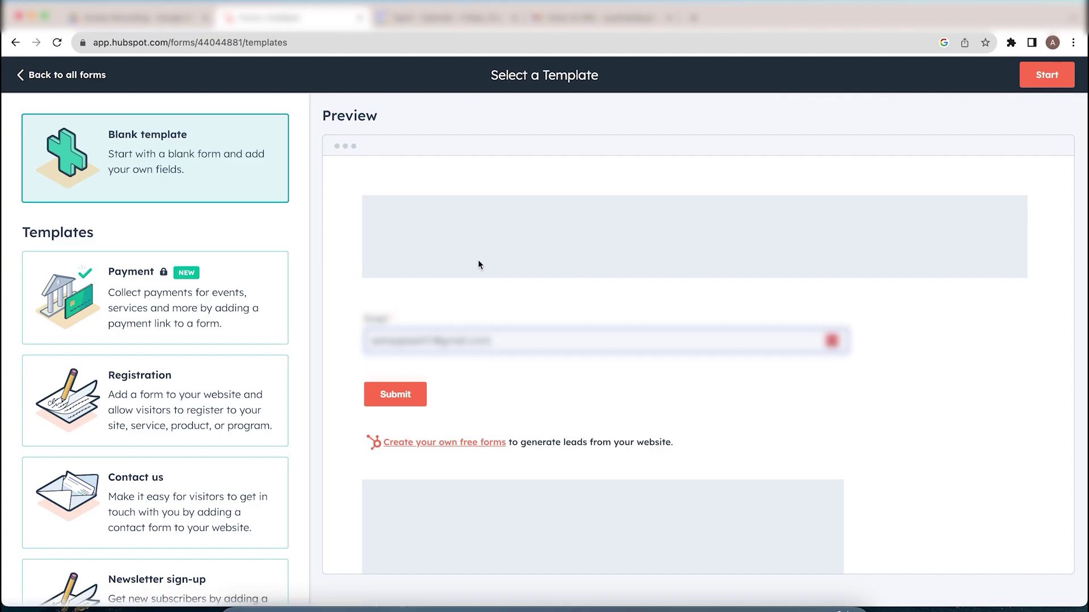
Step: Browse the available form templates and compare the previews of the Blank, Registration and Contact us templates
{"action": "scroll", "coordinate": [443, 278], "scroll_direction": "down", "scroll_amount": 3}
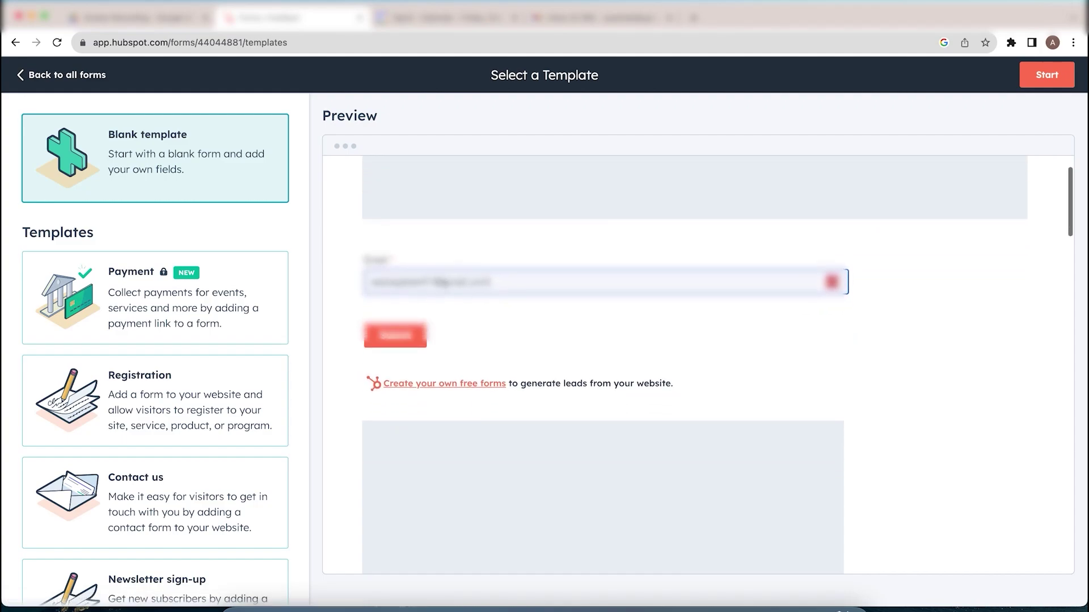
{"action": "scroll", "coordinate": [397, 261], "scroll_direction": "down", "scroll_amount": 1}
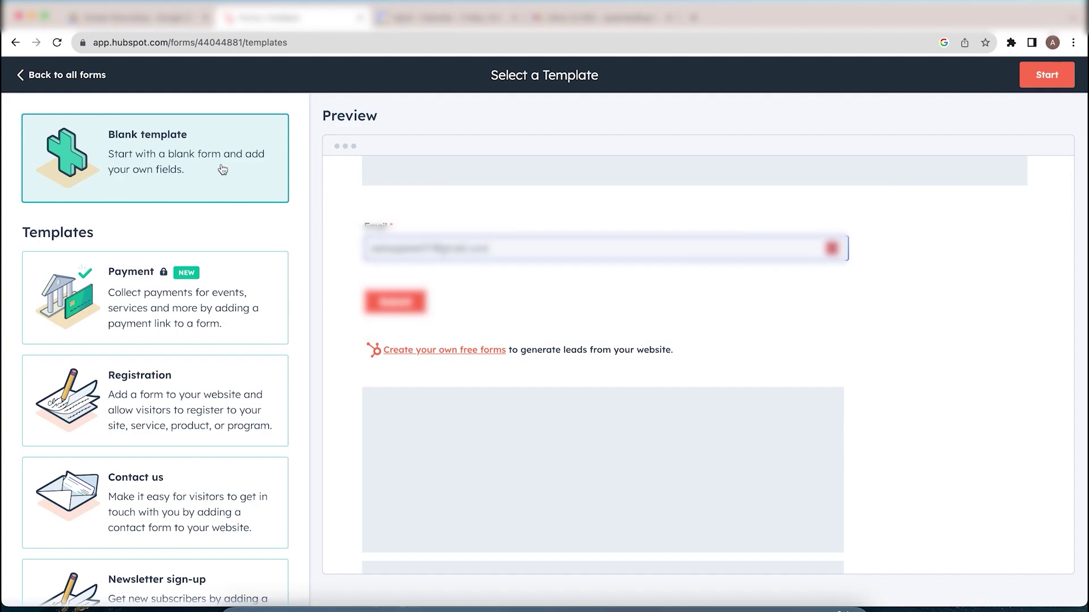
{"action": "scroll", "coordinate": [335, 243], "scroll_direction": "up", "scroll_amount": 4}
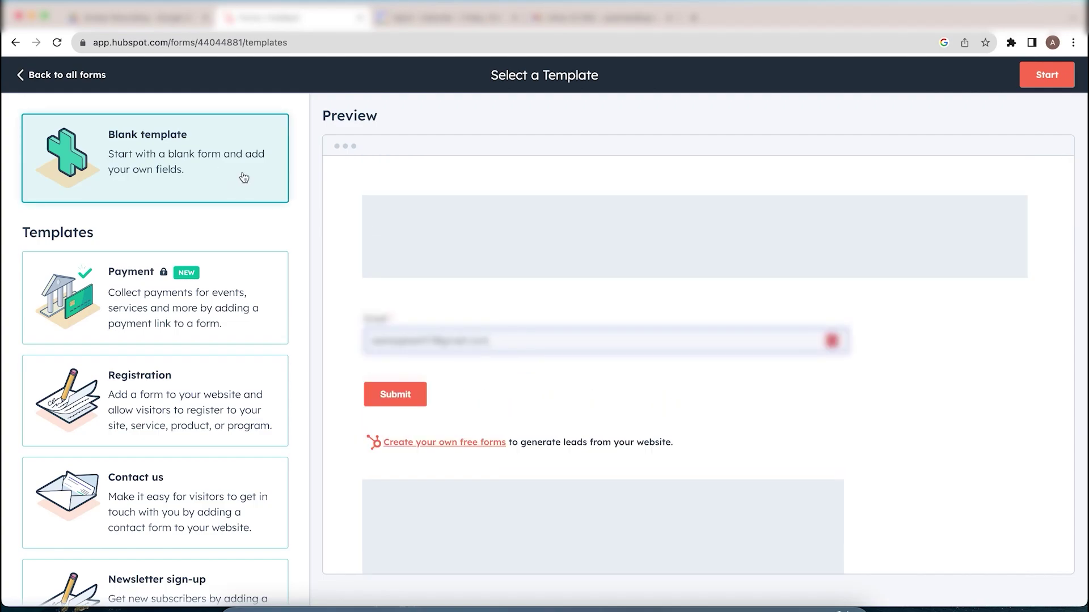
{"action": "scroll", "coordinate": [204, 306], "scroll_direction": "down", "scroll_amount": 3}
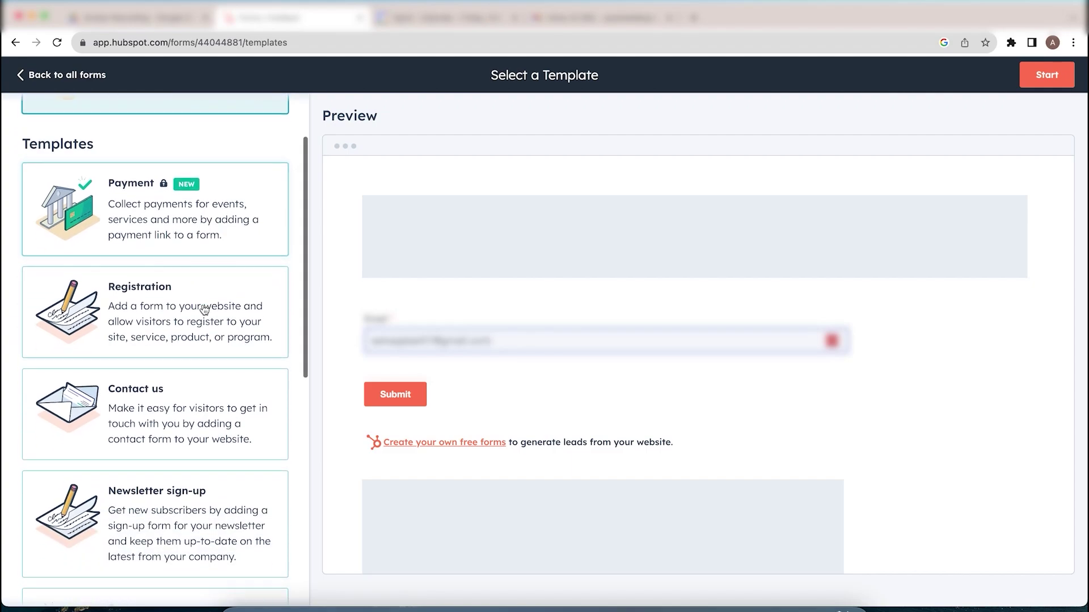
{"action": "scroll", "coordinate": [204, 309], "scroll_direction": "down", "scroll_amount": 1}
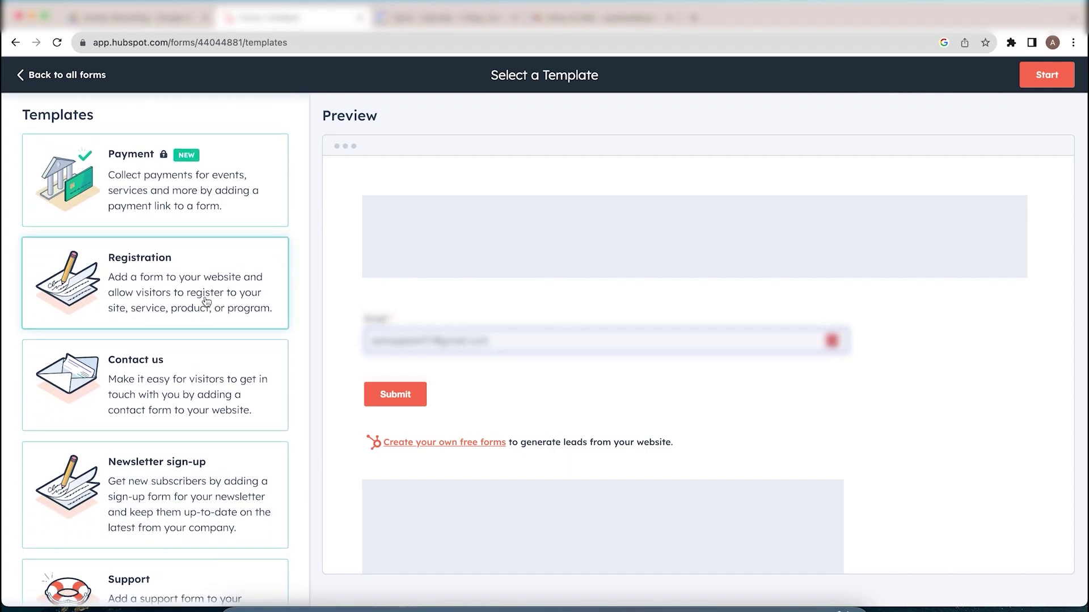
{"action": "left_click", "coordinate": [206, 302]}
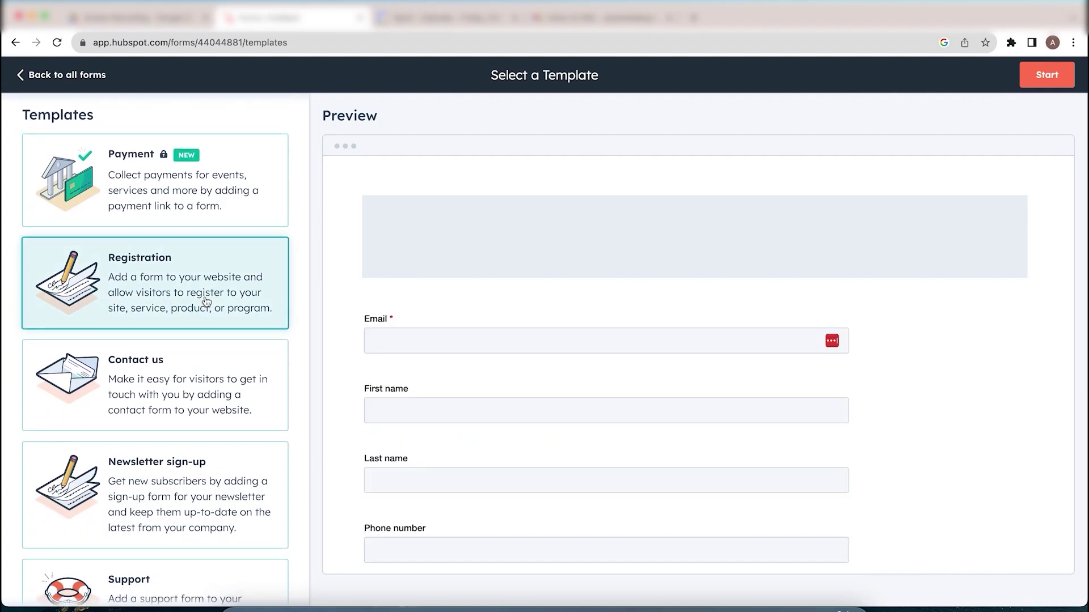
{"action": "left_click", "coordinate": [213, 394]}
{"action": "scroll", "coordinate": [214, 385], "scroll_direction": "down", "scroll_amount": 3}
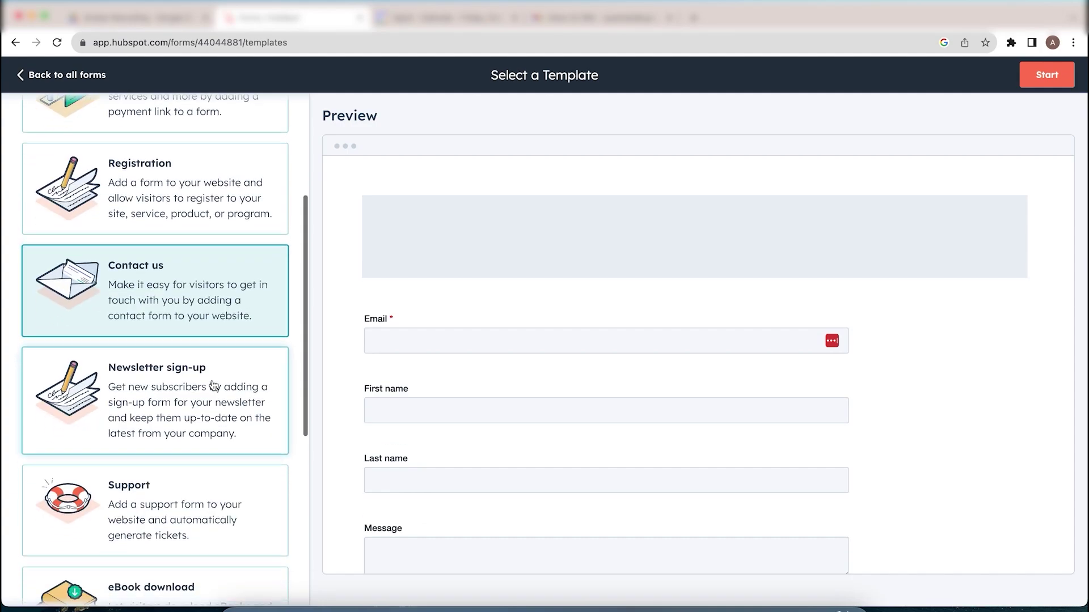
{"action": "scroll", "coordinate": [214, 385], "scroll_direction": "down", "scroll_amount": 5}
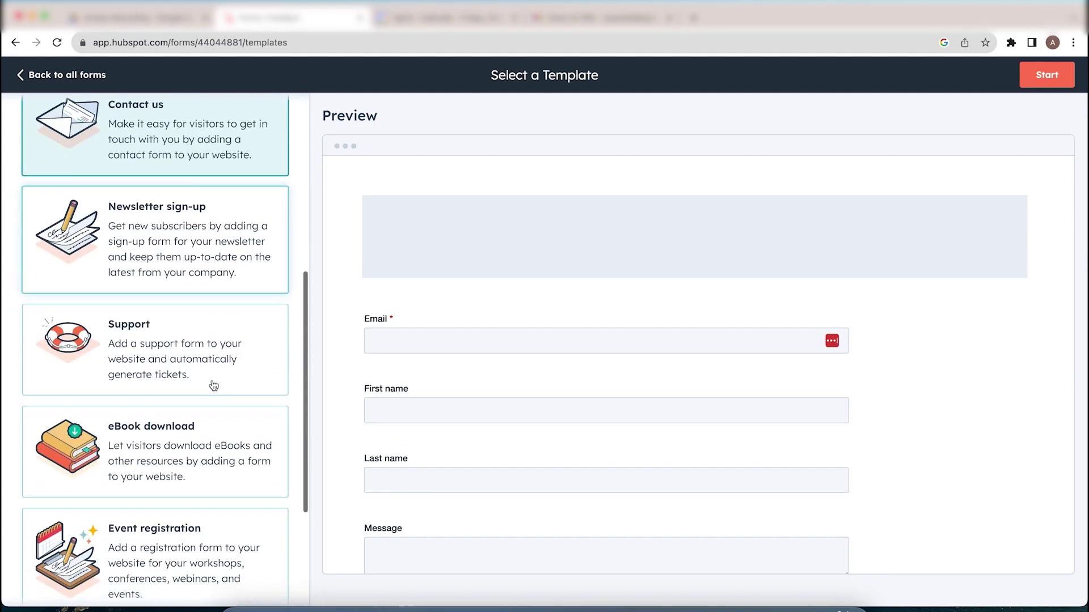
{"action": "scroll", "coordinate": [213, 385], "scroll_direction": "up", "scroll_amount": 10}
{"action": "left_click", "coordinate": [217, 374]}
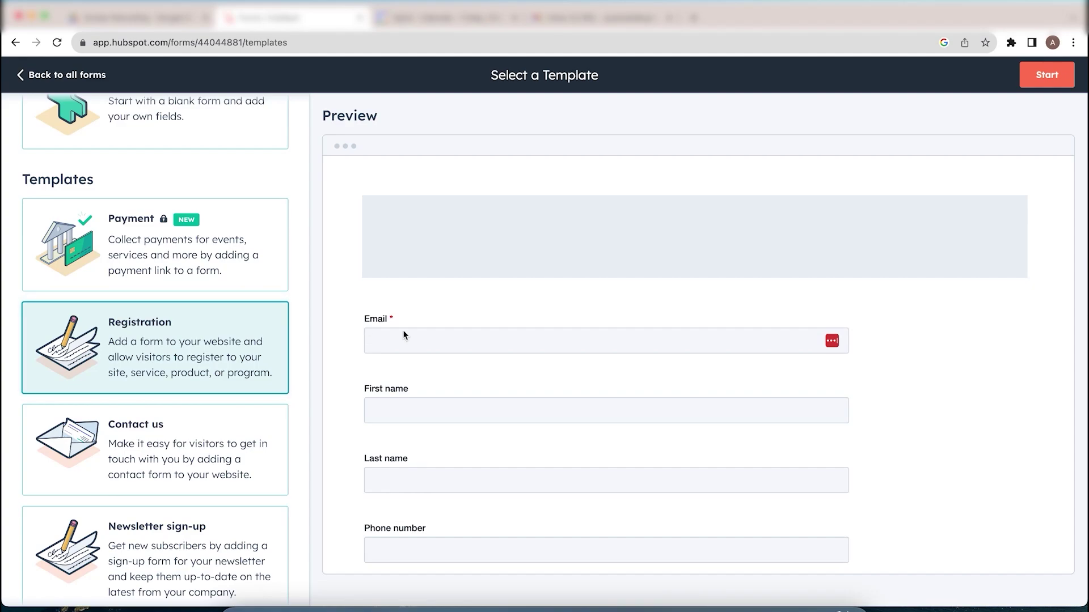
Step: Create the form from the Contact us template after reviewing its preview, and dismiss the form editor's welcome message
{"action": "left_click", "coordinate": [114, 446]}
{"action": "scroll", "coordinate": [558, 389], "scroll_direction": "down", "scroll_amount": 1}
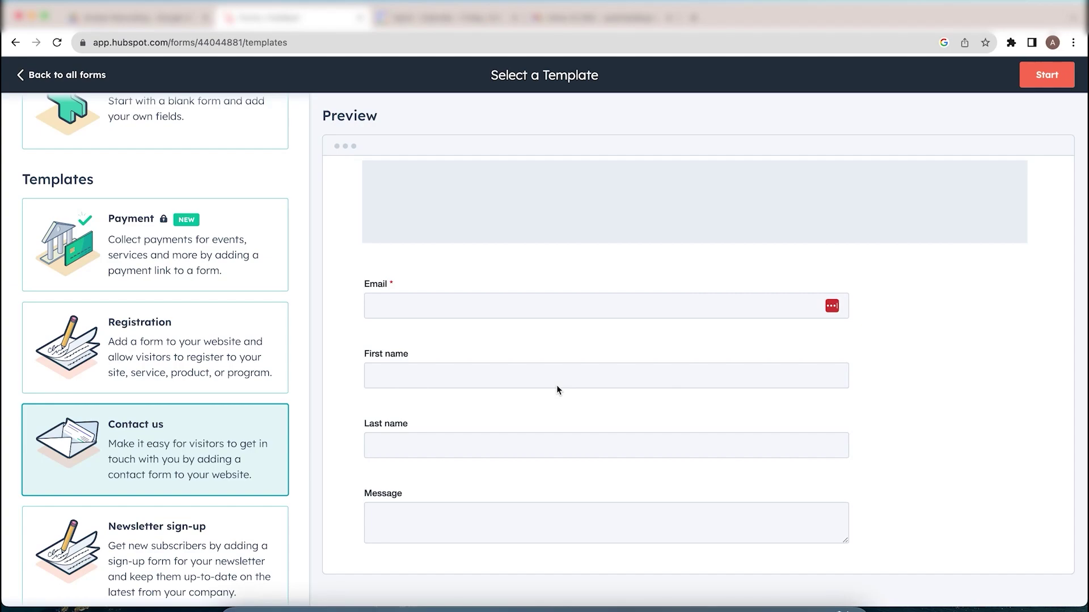
{"action": "scroll", "coordinate": [557, 390], "scroll_direction": "up", "scroll_amount": 1}
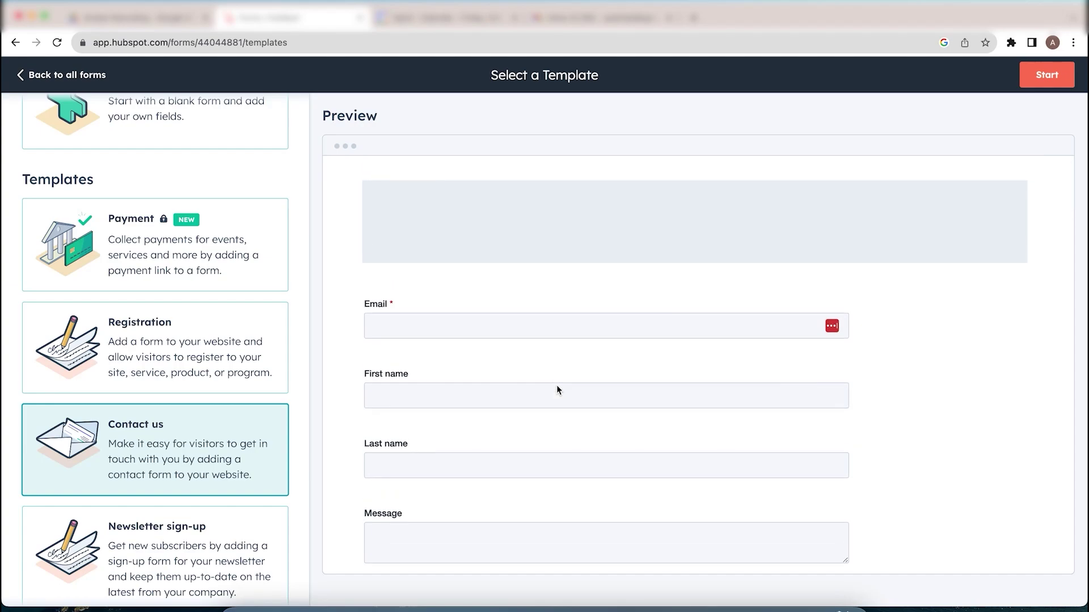
{"action": "scroll", "coordinate": [557, 390], "scroll_direction": "up", "scroll_amount": 1}
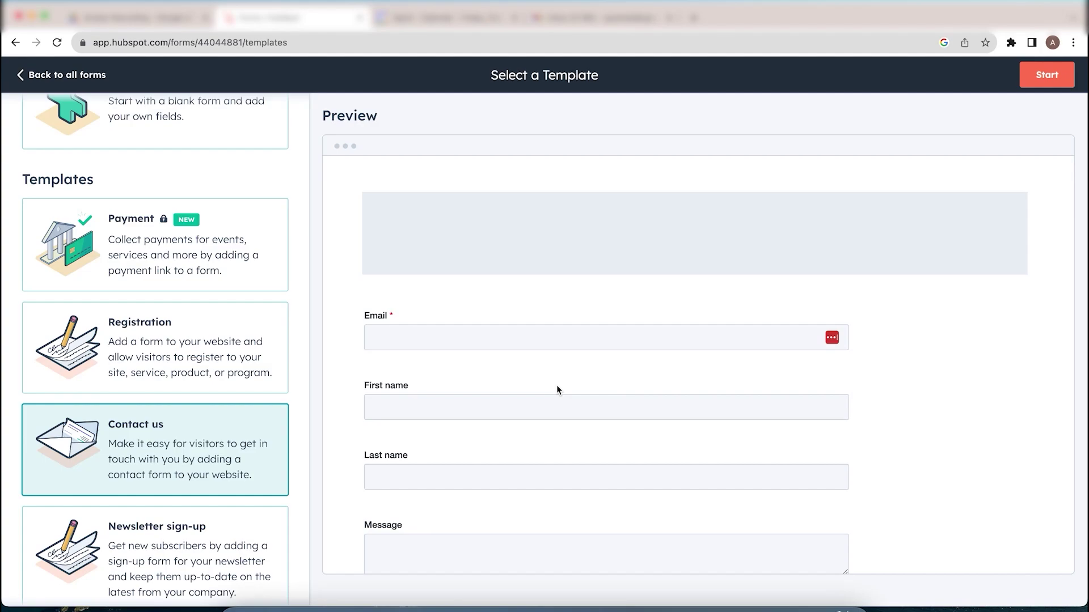
{"action": "scroll", "coordinate": [557, 386], "scroll_direction": "down", "scroll_amount": 2}
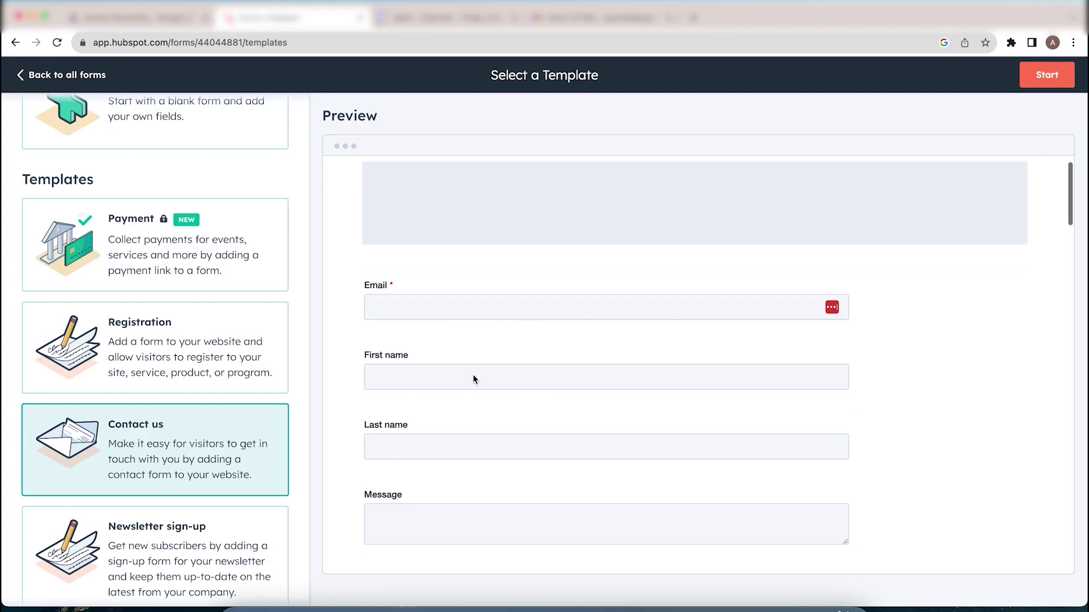
{"action": "scroll", "coordinate": [496, 259], "scroll_direction": "up", "scroll_amount": 2}
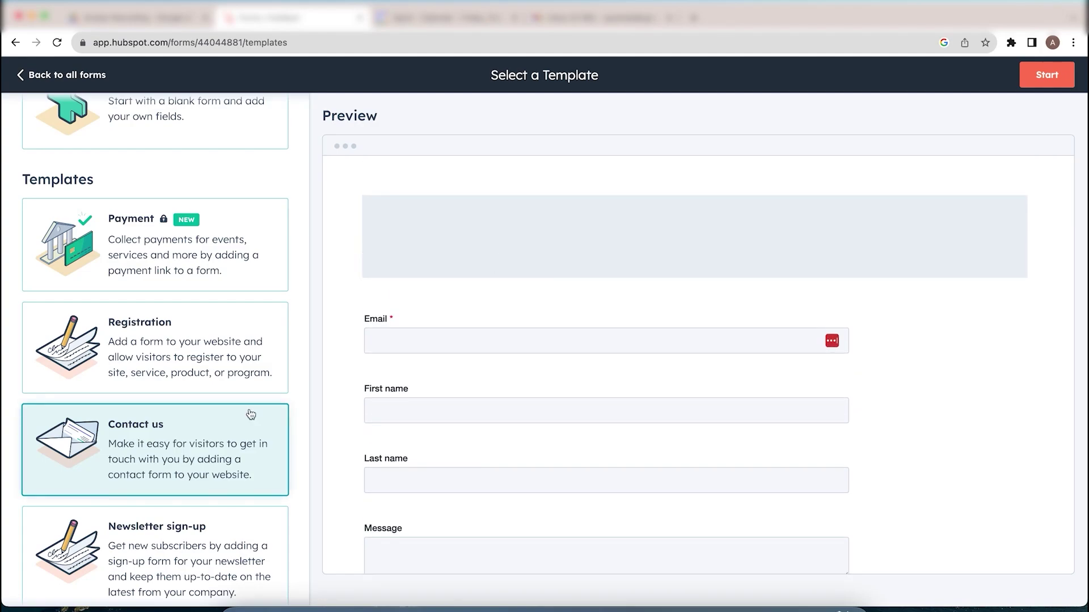
{"action": "scroll", "coordinate": [425, 313], "scroll_direction": "down", "scroll_amount": 6}
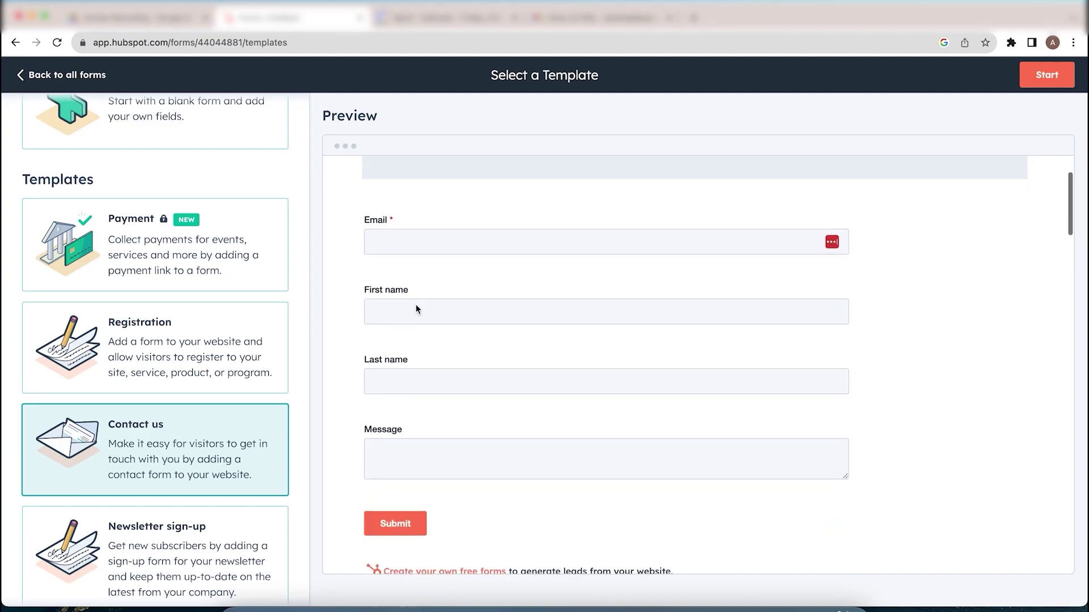
{"action": "scroll", "coordinate": [439, 471], "scroll_direction": "down", "scroll_amount": 3}
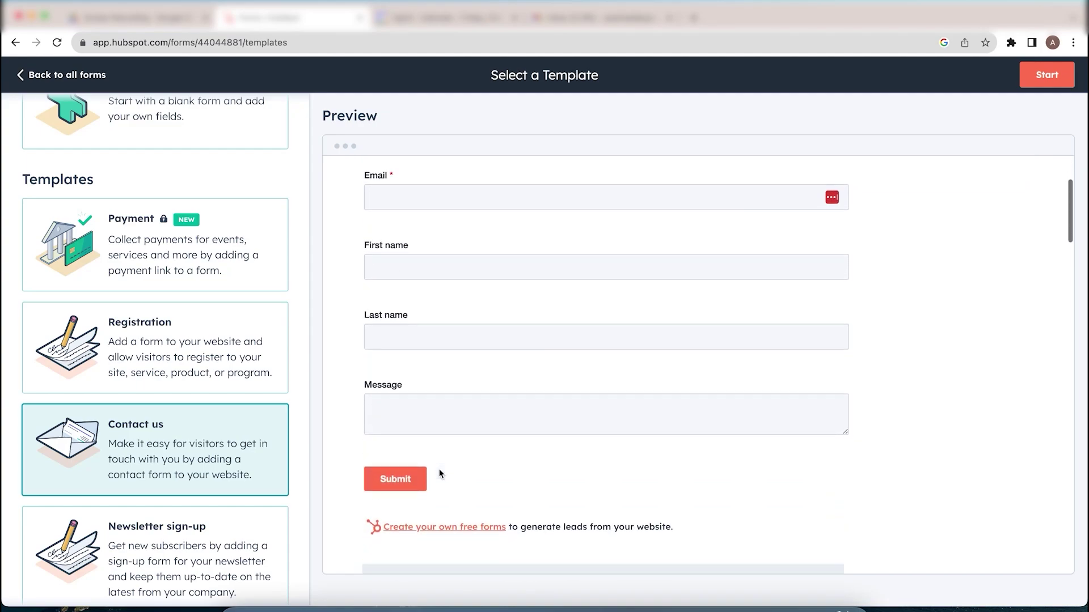
{"action": "scroll", "coordinate": [439, 469], "scroll_direction": "down", "scroll_amount": 2}
{"action": "scroll", "coordinate": [563, 440], "scroll_direction": "down", "scroll_amount": 7}
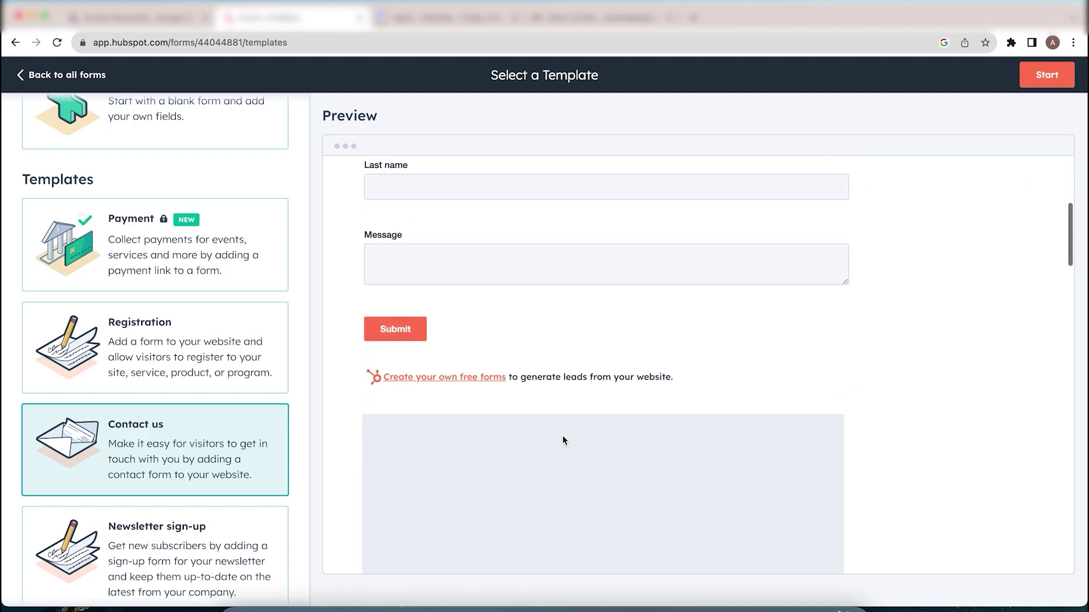
{"action": "left_click", "coordinate": [1056, 78]}
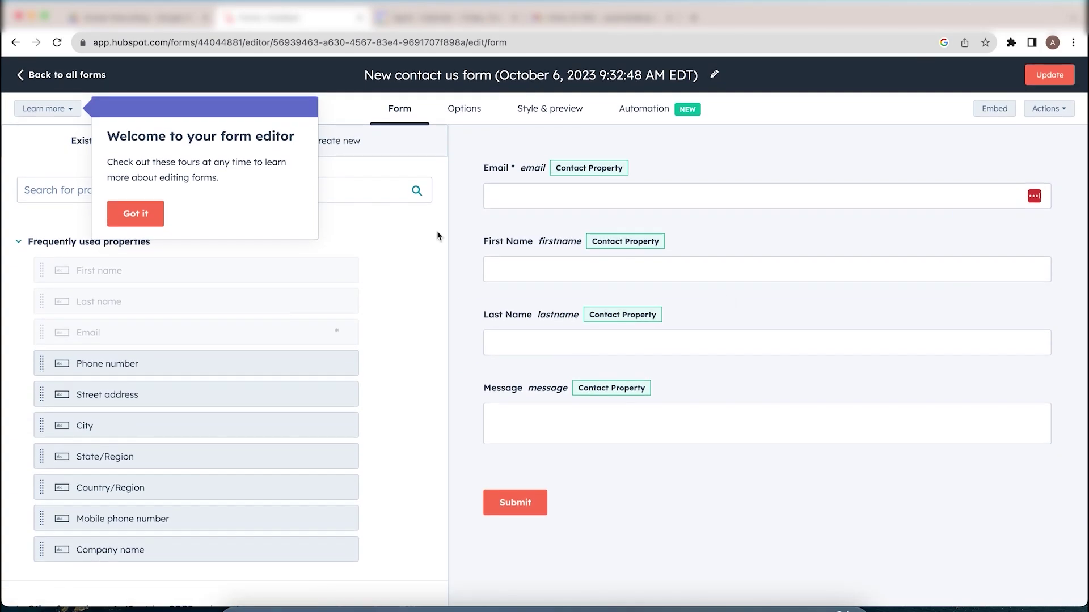
{"action": "left_click", "coordinate": [148, 215]}
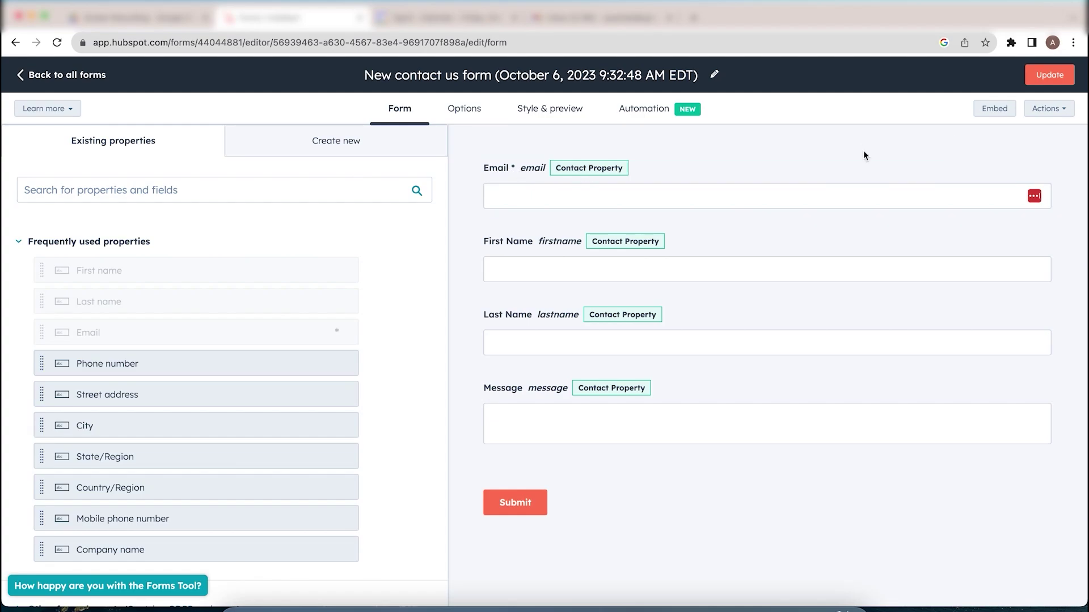
Step: Make the Last Name and First Name fields required and close the field settings
{"action": "left_click", "coordinate": [837, 319]}
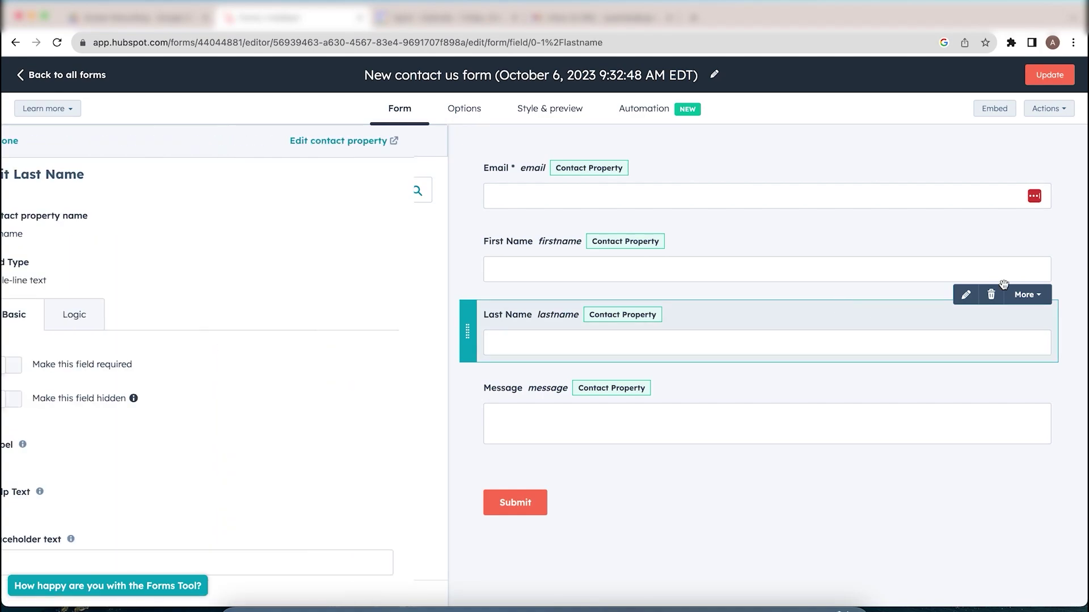
{"action": "left_click", "coordinate": [1032, 297]}
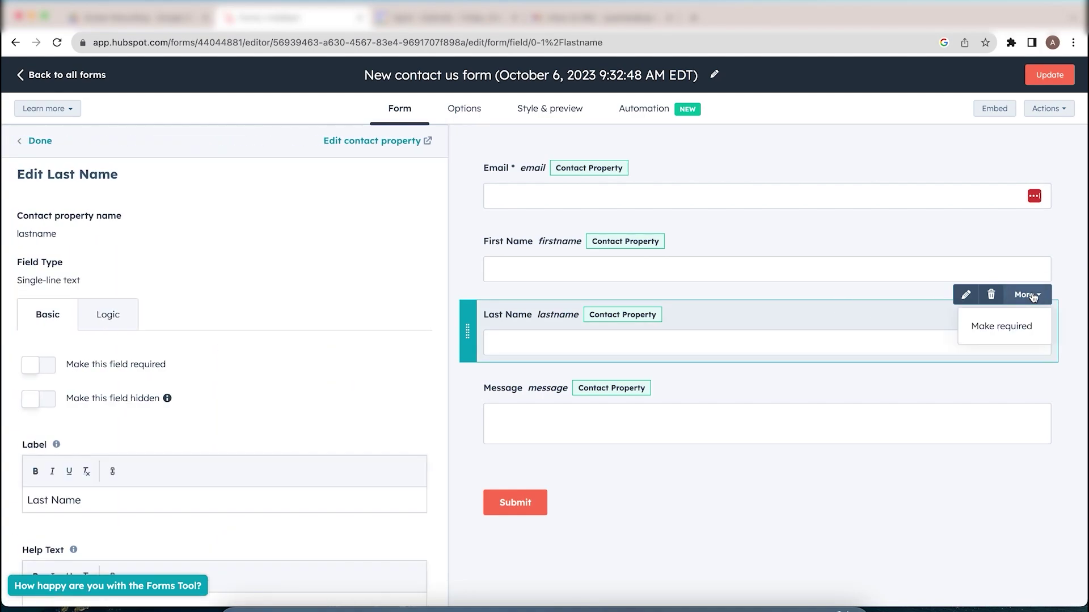
{"action": "left_click", "coordinate": [1009, 324]}
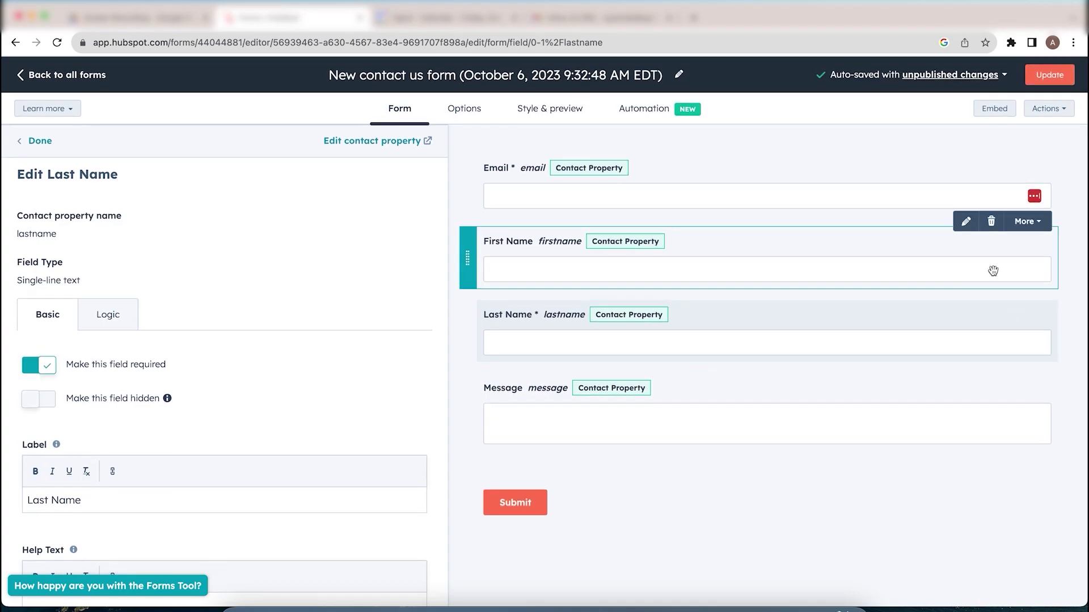
{"action": "left_click", "coordinate": [1027, 222]}
{"action": "left_click", "coordinate": [1017, 257]}
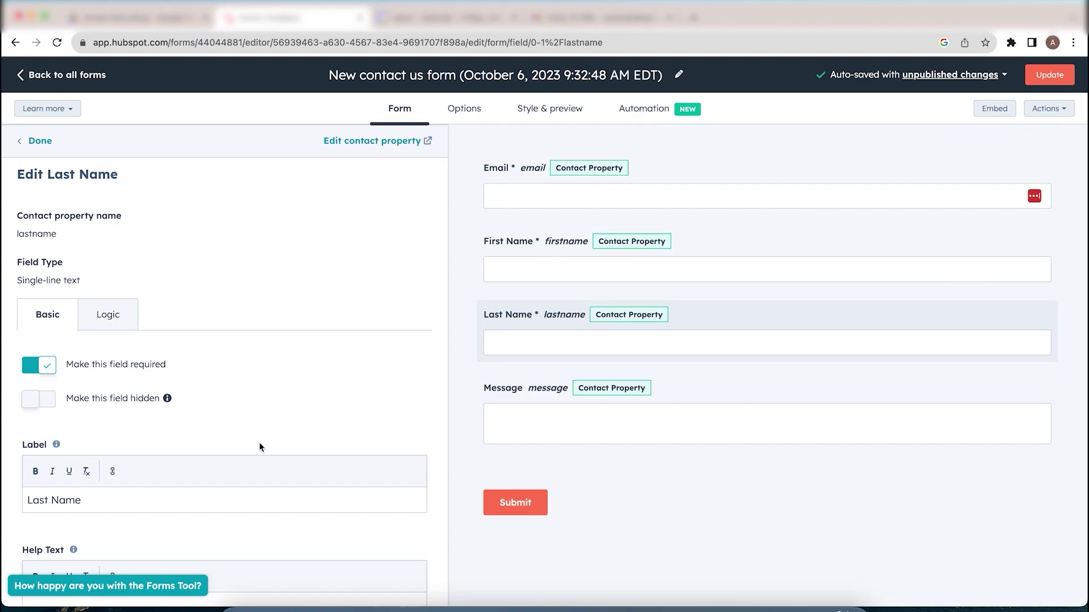
{"action": "left_click", "coordinate": [50, 147]}
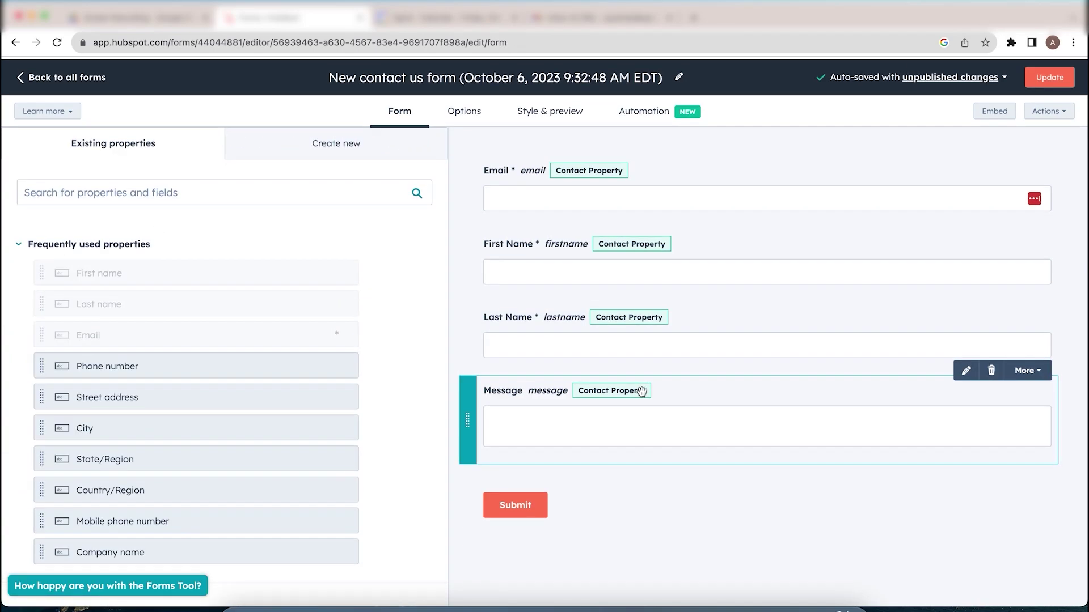
Step: Add the Company name property to the form and place it between the Last Name and Message fields
{"action": "scroll", "coordinate": [293, 448], "scroll_direction": "down", "scroll_amount": 3}
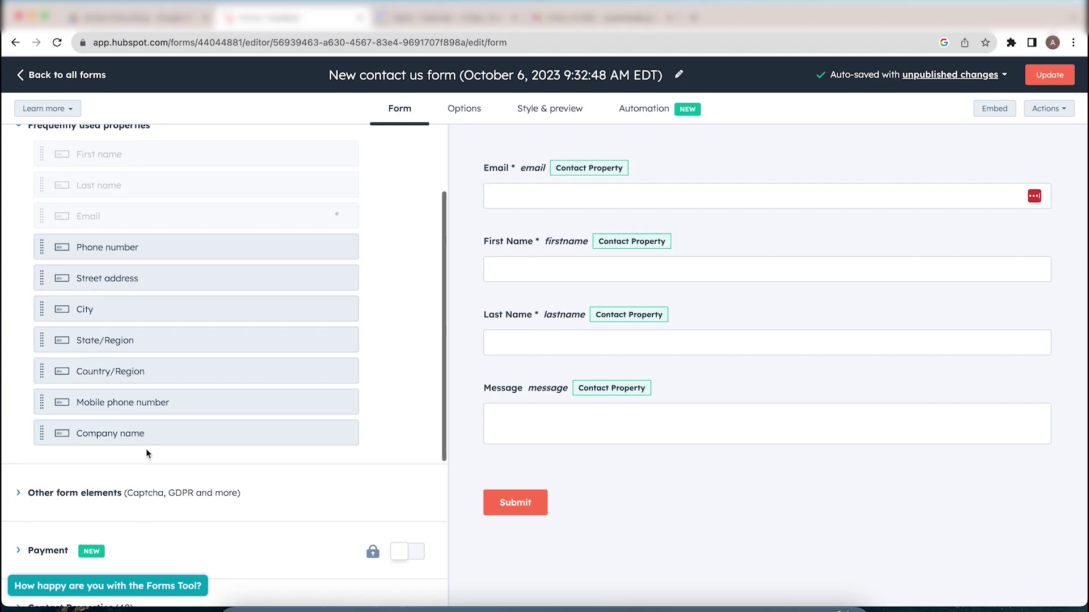
{"action": "scroll", "coordinate": [145, 448], "scroll_direction": "up", "scroll_amount": 3}
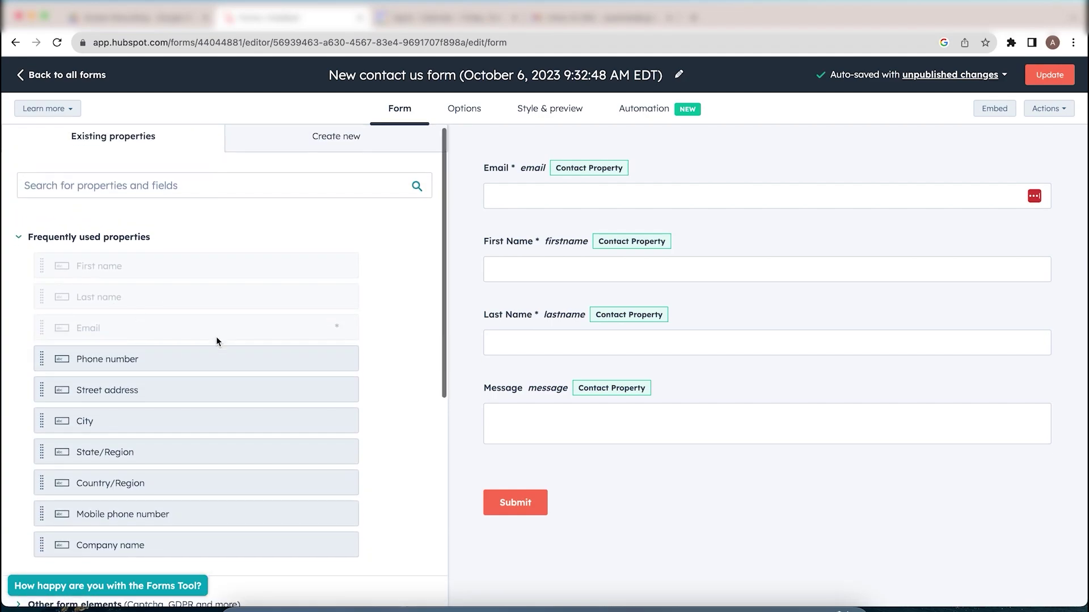
{"action": "scroll", "coordinate": [217, 338], "scroll_direction": "down", "scroll_amount": 3}
{"action": "left_click_drag", "start_coordinate": [160, 453], "coordinate": [509, 457]}
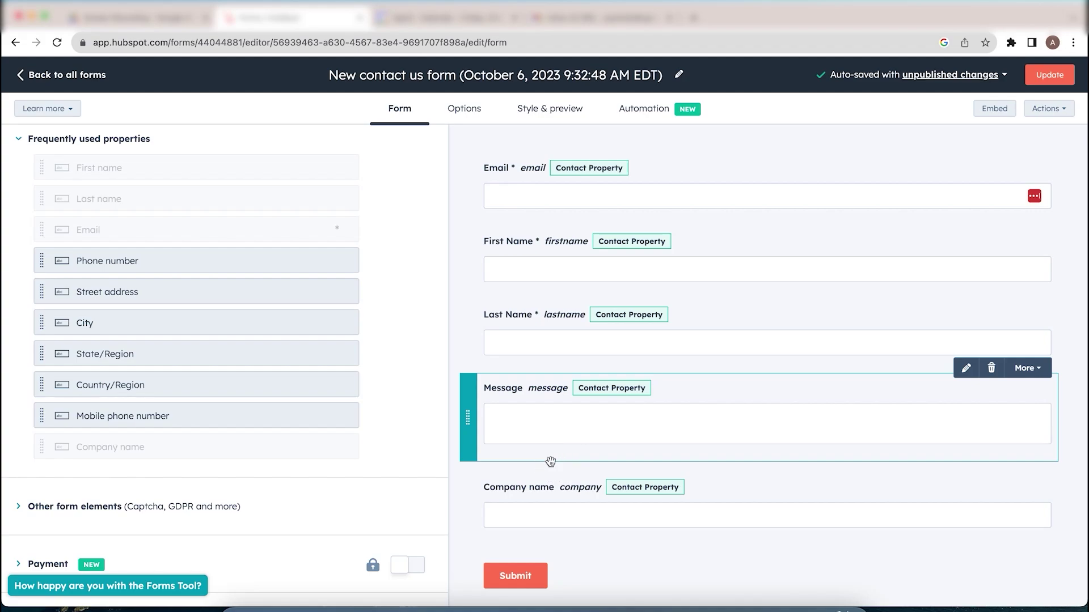
{"action": "left_click", "coordinate": [561, 488]}
{"action": "left_click_drag", "start_coordinate": [473, 501], "coordinate": [479, 381]}
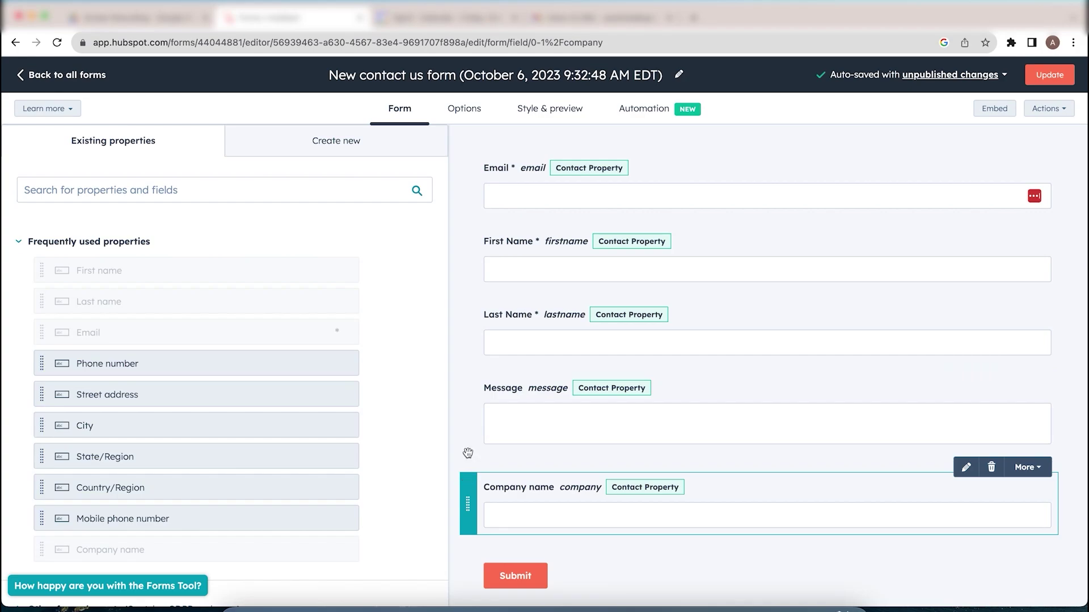
{"action": "left_click_drag", "start_coordinate": [467, 501], "coordinate": [504, 370]}
Step: Make the Company name field required and review its label, help text, placeholder and default value settings
{"action": "left_click", "coordinate": [581, 399]}
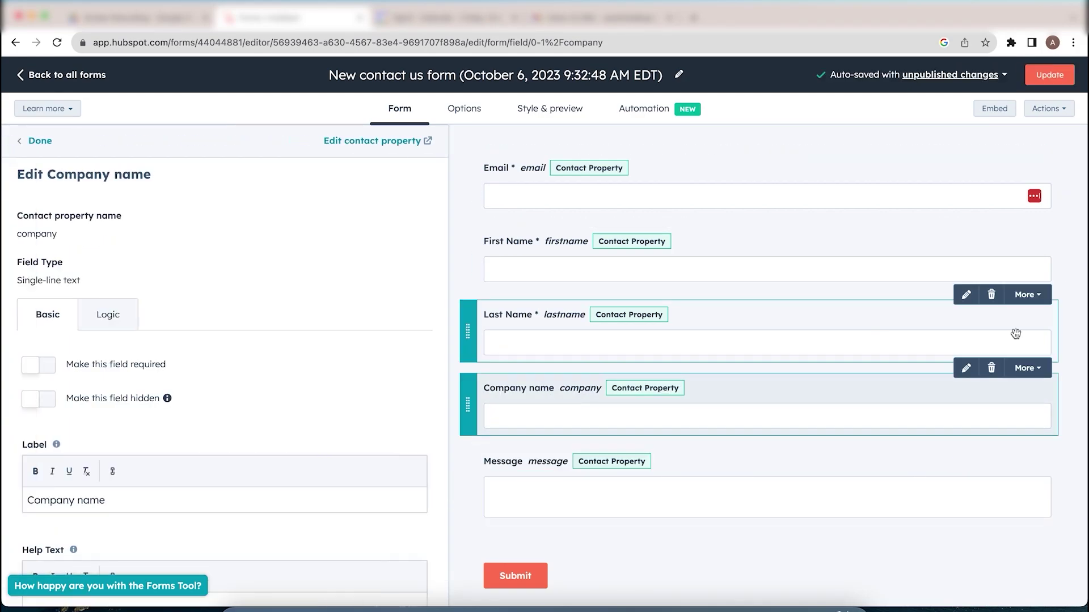
{"action": "left_click", "coordinate": [1027, 368]}
{"action": "left_click", "coordinate": [1011, 405]}
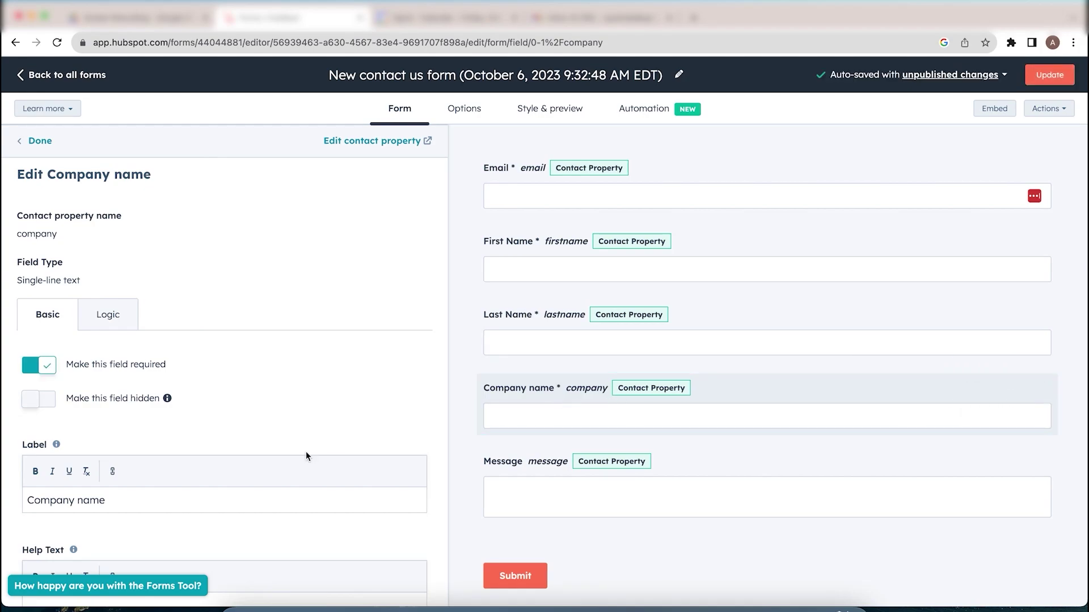
{"action": "scroll", "coordinate": [305, 451], "scroll_direction": "down", "scroll_amount": 2}
{"action": "scroll", "coordinate": [117, 453], "scroll_direction": "down", "scroll_amount": 5}
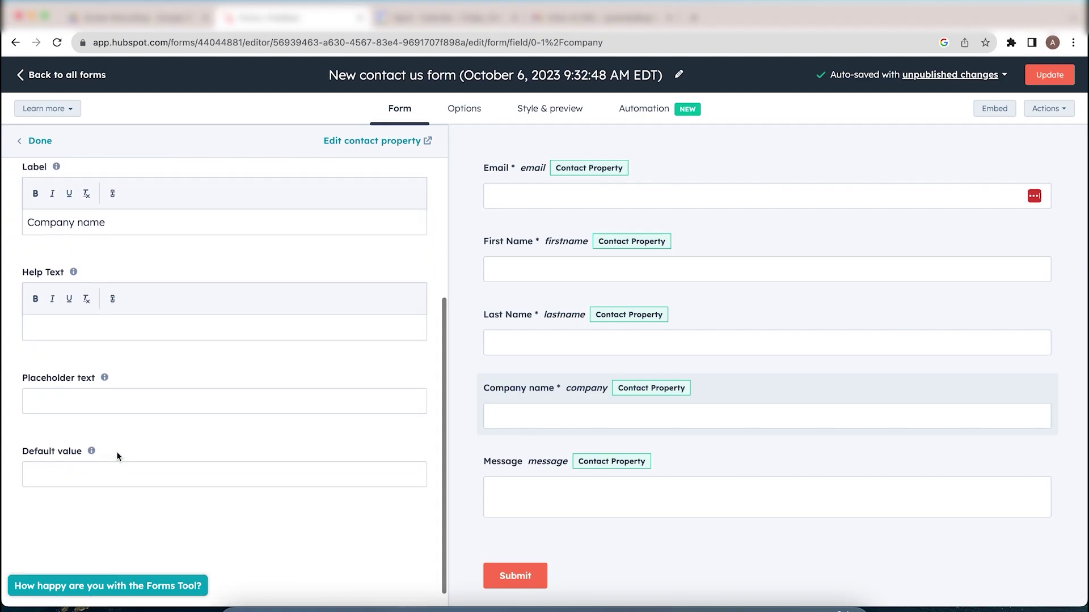
Step: Try "Company name" as the Company name field's placeholder text, check the default value setting, and clear the placeholder again
{"action": "left_click", "coordinate": [128, 402]}
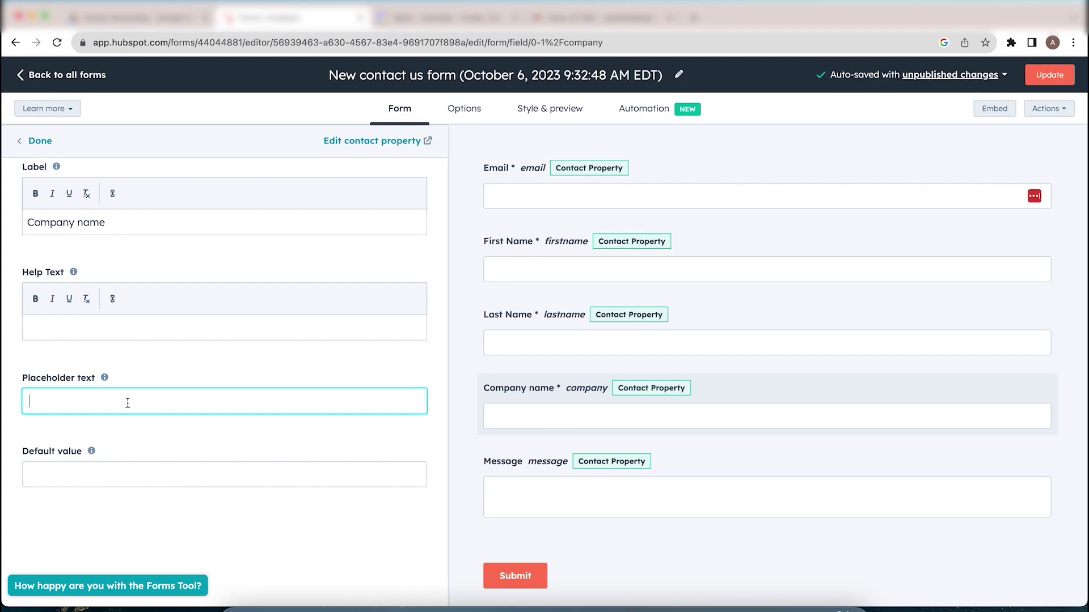
{"action": "type", "text": "Comp"}
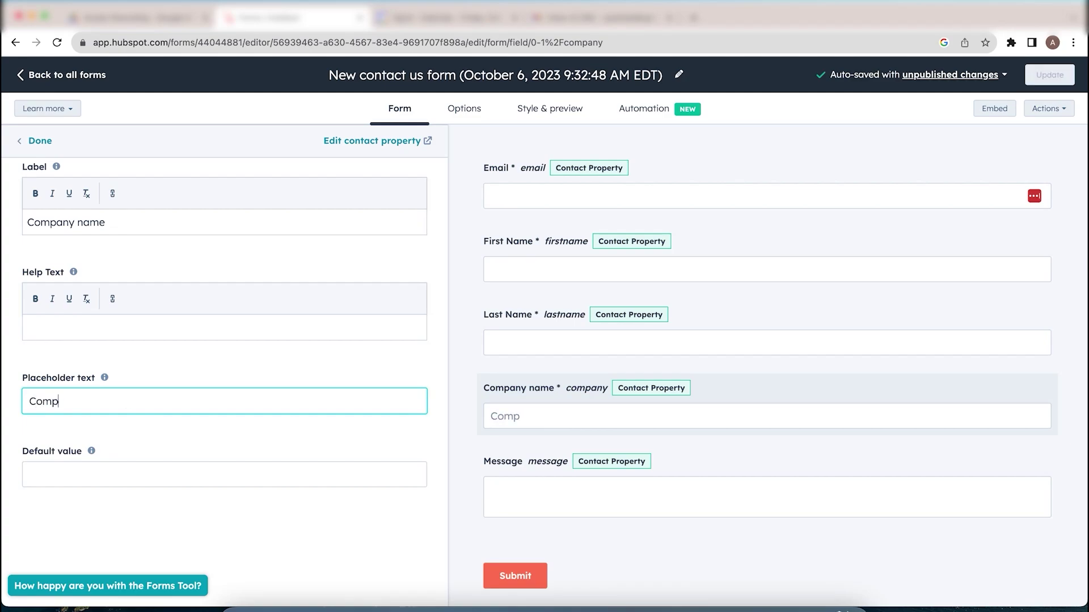
{"action": "type", "text": "any name"}
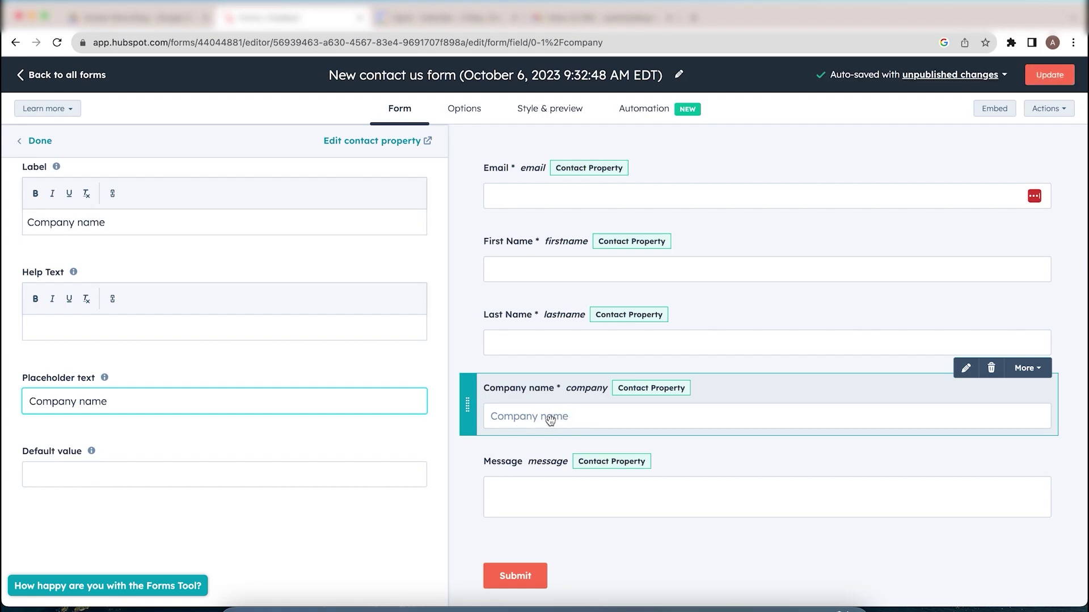
{"action": "scroll", "coordinate": [217, 467], "scroll_direction": "down", "scroll_amount": 1}
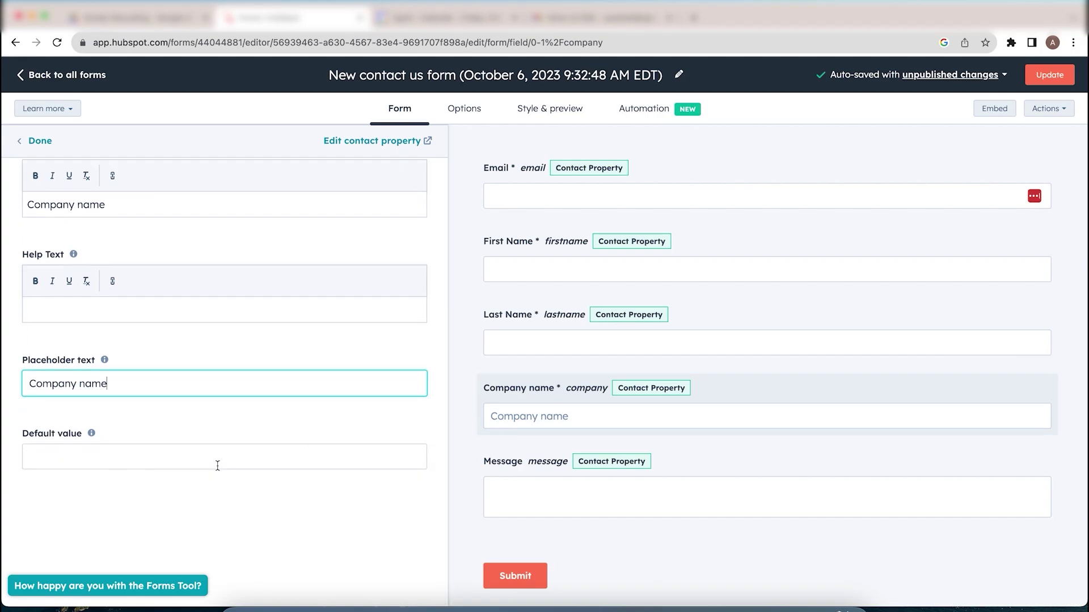
{"action": "left_click", "coordinate": [217, 456]}
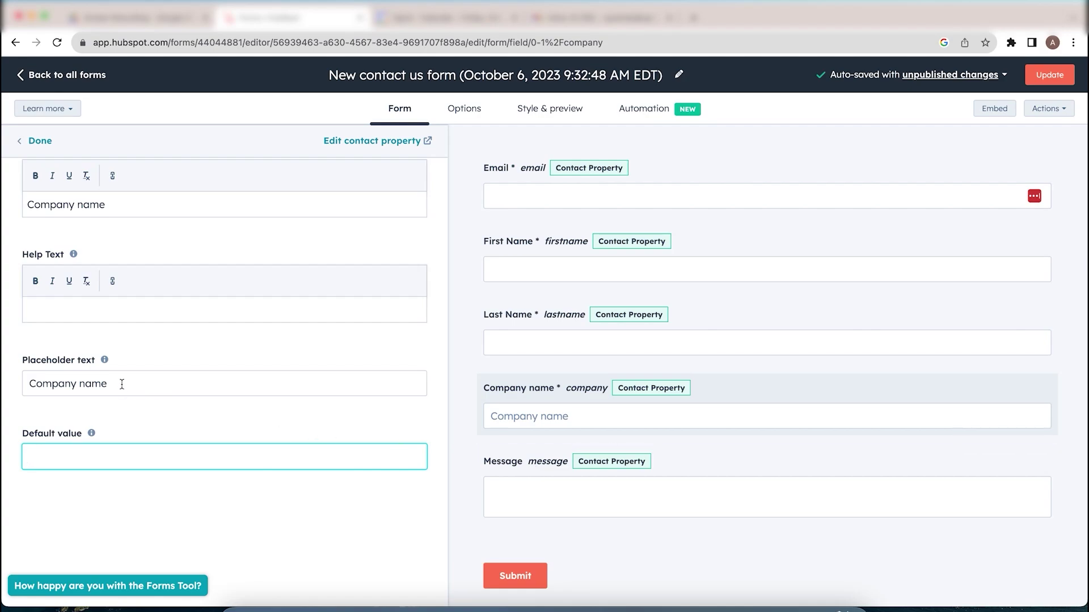
{"action": "left_click_drag", "start_coordinate": [121, 384], "coordinate": [32, 384]}
{"action": "key", "text": "BackSpace"}
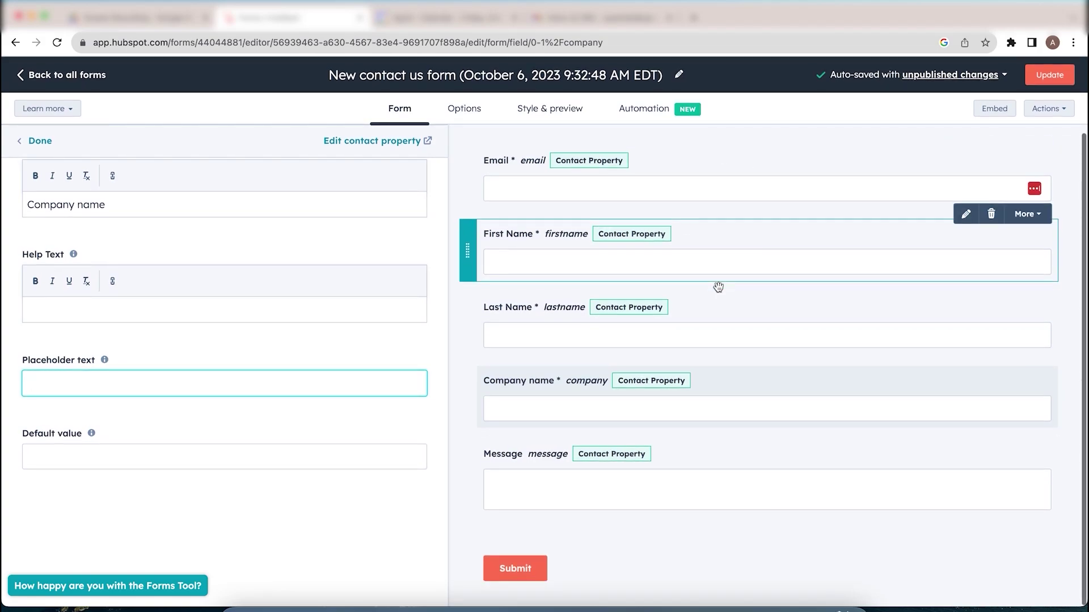
Step: Open the submit button's configuration and inspect its label setting
{"action": "left_click", "coordinate": [528, 578]}
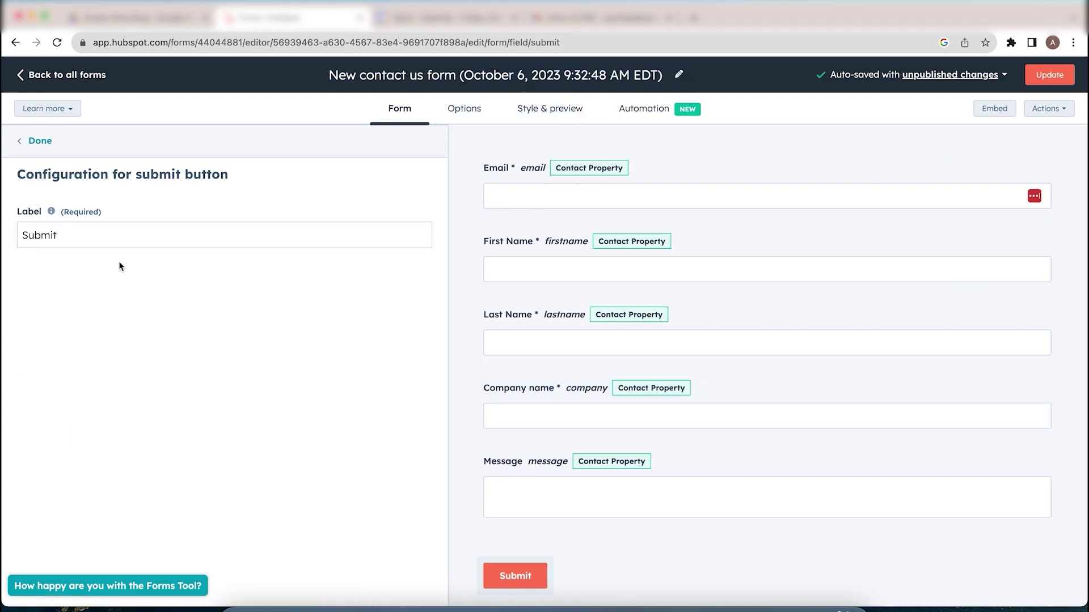
{"action": "left_click", "coordinate": [108, 239]}
Step: Open the form's options and review the thank you message displayed after a visitor submits the form
{"action": "left_click", "coordinate": [458, 113]}
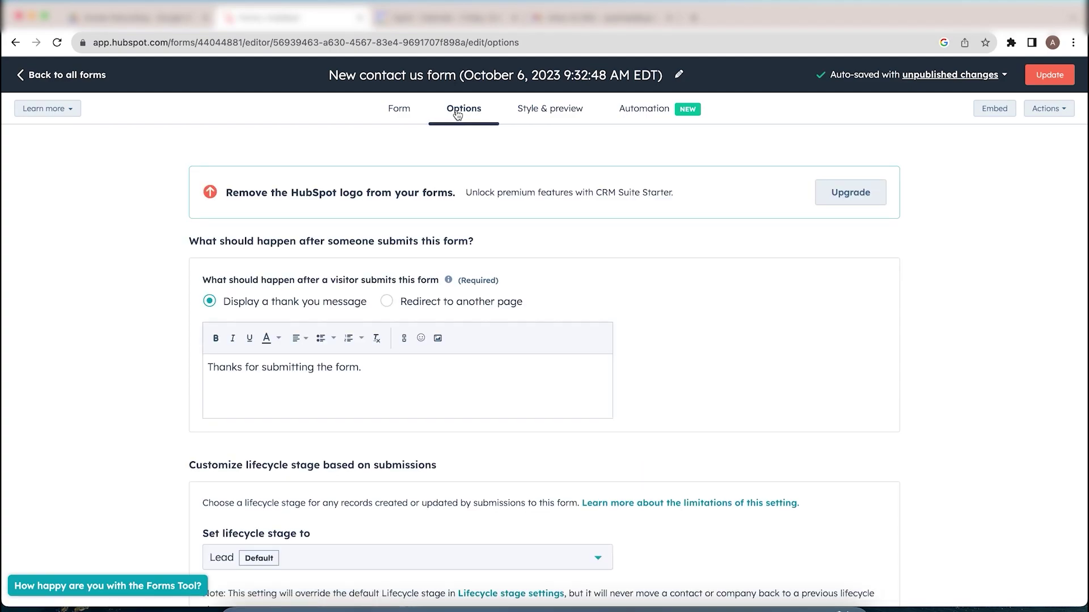
{"action": "scroll", "coordinate": [131, 351], "scroll_direction": "down", "scroll_amount": 1}
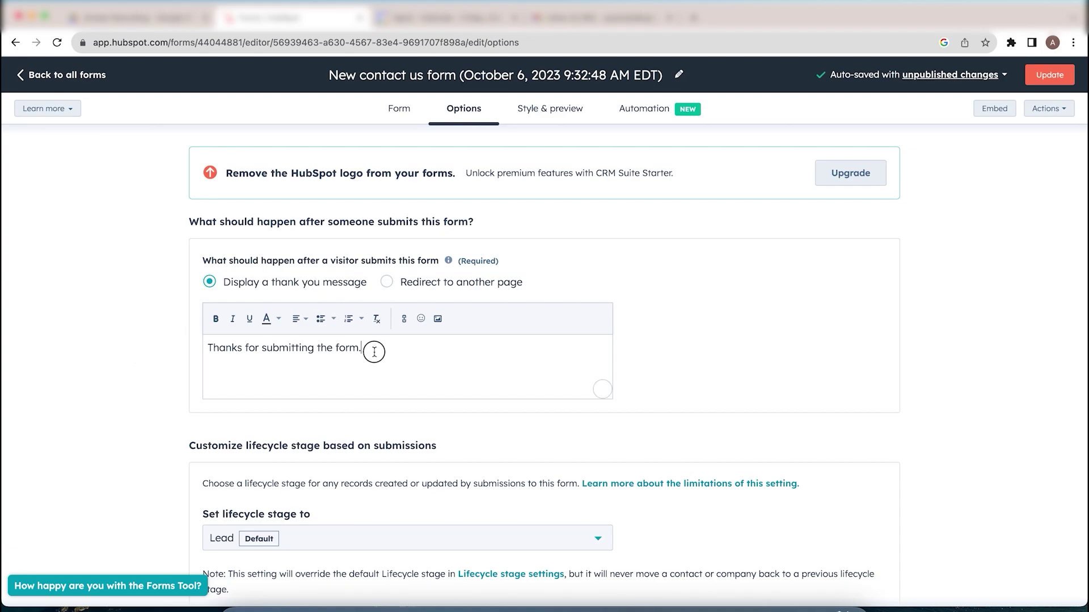
{"action": "left_click_drag", "start_coordinate": [372, 349], "coordinate": [210, 348]}
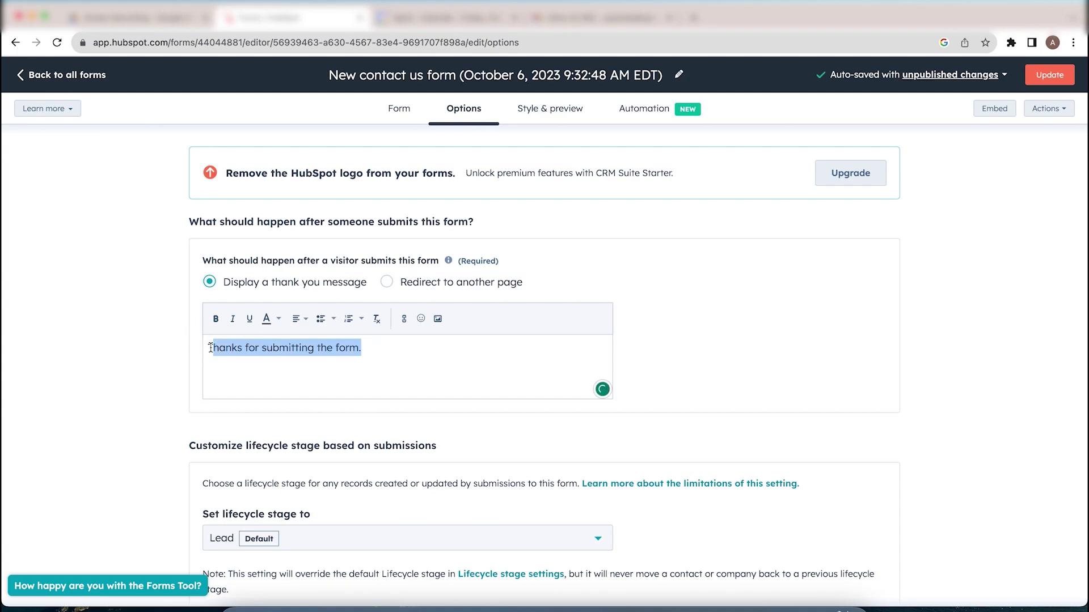
Step: Try redirecting visitors to another page after submission, check the location choices, and switch back to displaying a thank you message
{"action": "left_click", "coordinate": [402, 289]}
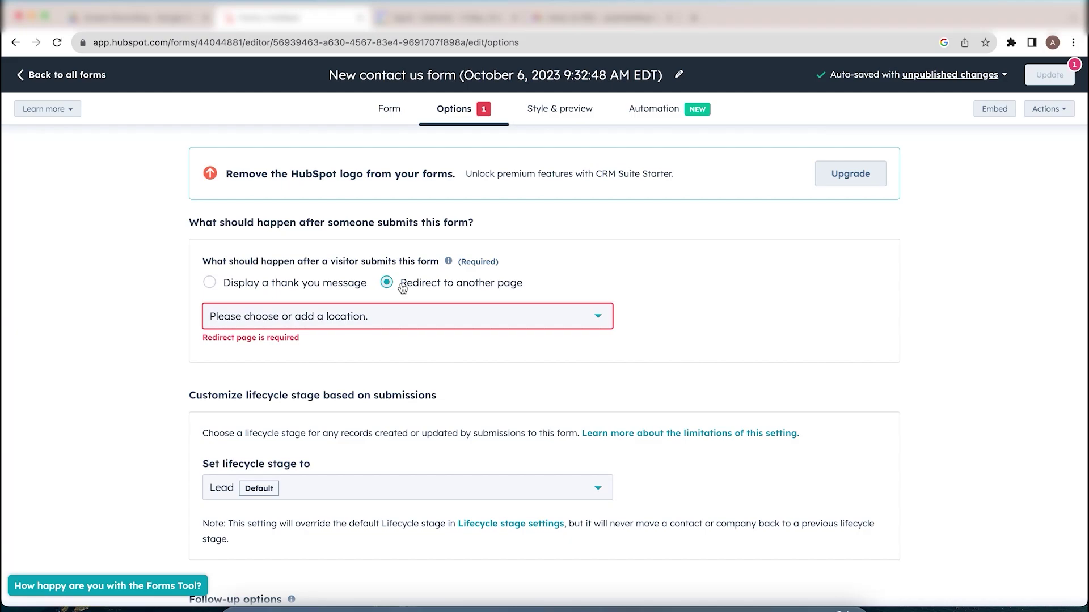
{"action": "left_click", "coordinate": [396, 316]}
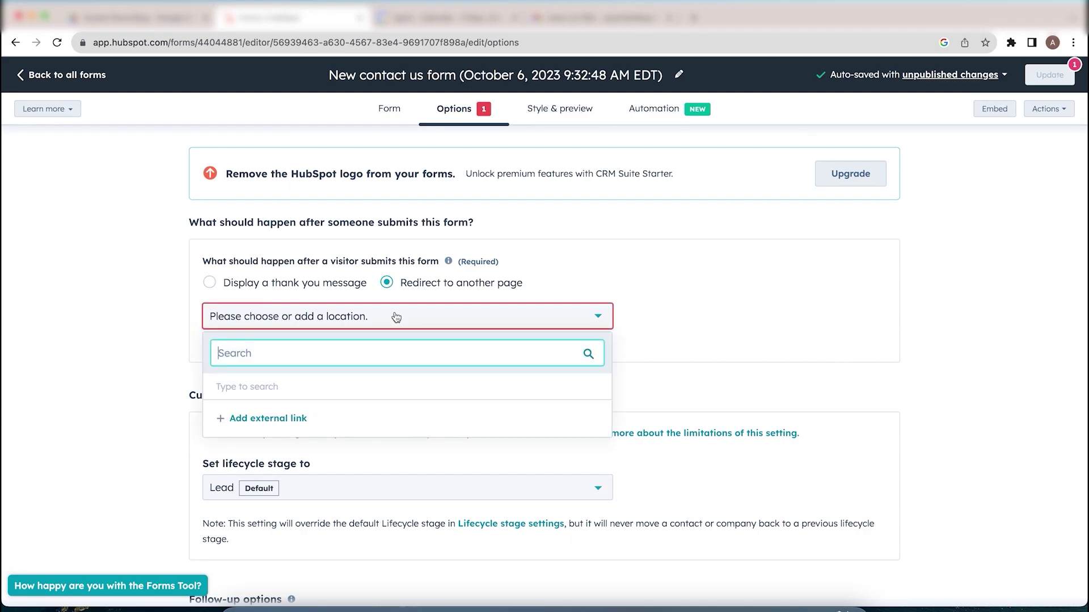
{"action": "left_click", "coordinate": [80, 368]}
{"action": "scroll", "coordinate": [80, 368], "scroll_direction": "down", "scroll_amount": 1}
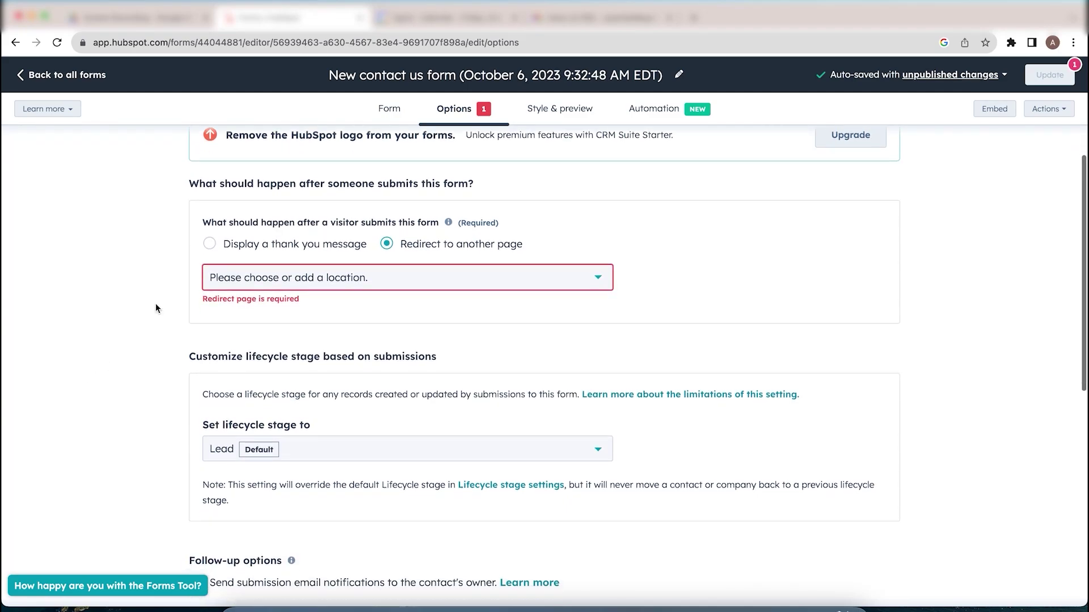
{"action": "left_click", "coordinate": [209, 245]}
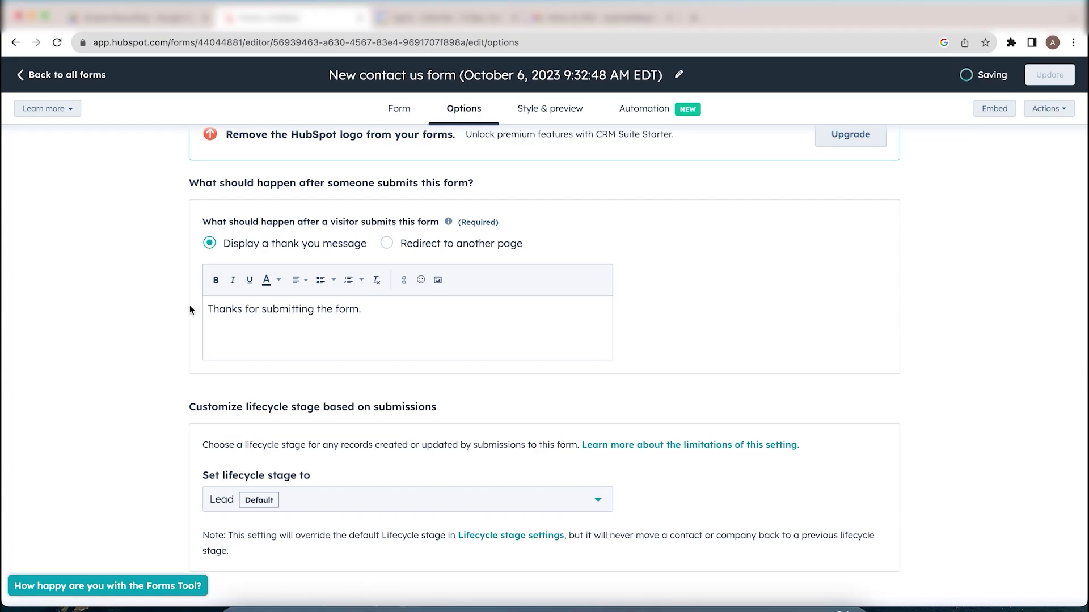
Step: Examine the available lifecycle stages for submitted records and close the list without choosing one
{"action": "scroll", "coordinate": [189, 306], "scroll_direction": "down", "scroll_amount": 1}
{"action": "scroll", "coordinate": [189, 309], "scroll_direction": "down", "scroll_amount": 3}
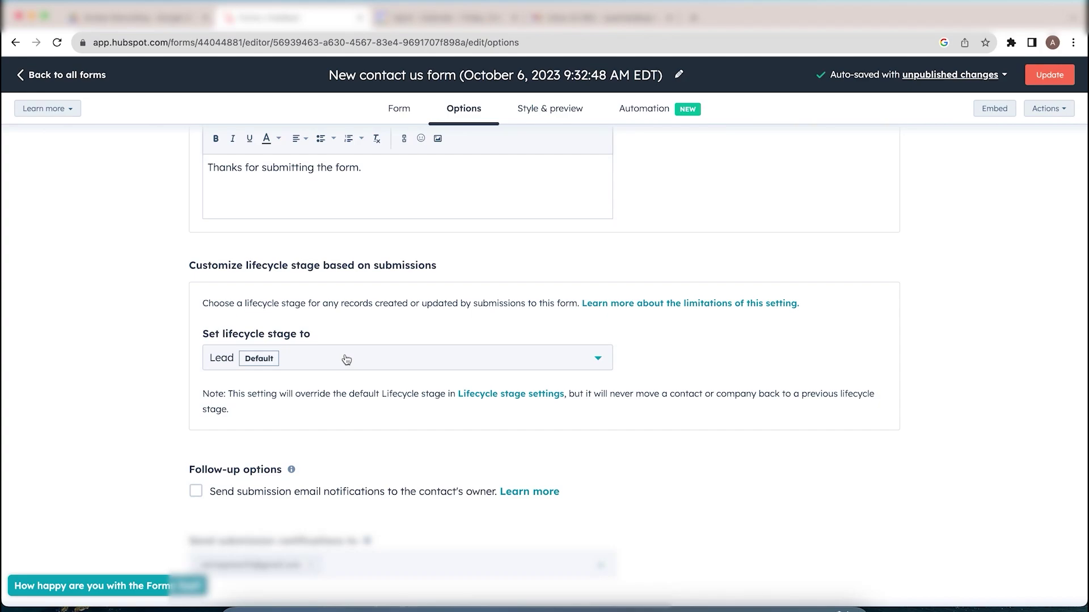
{"action": "left_click", "coordinate": [300, 362]}
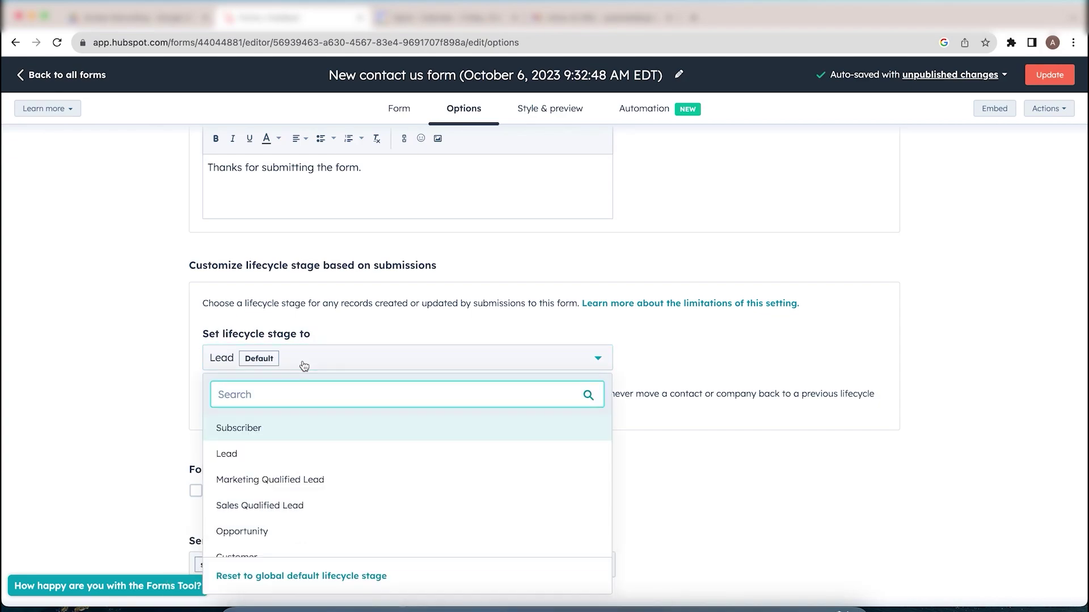
{"action": "scroll", "coordinate": [304, 367], "scroll_direction": "down", "scroll_amount": 1}
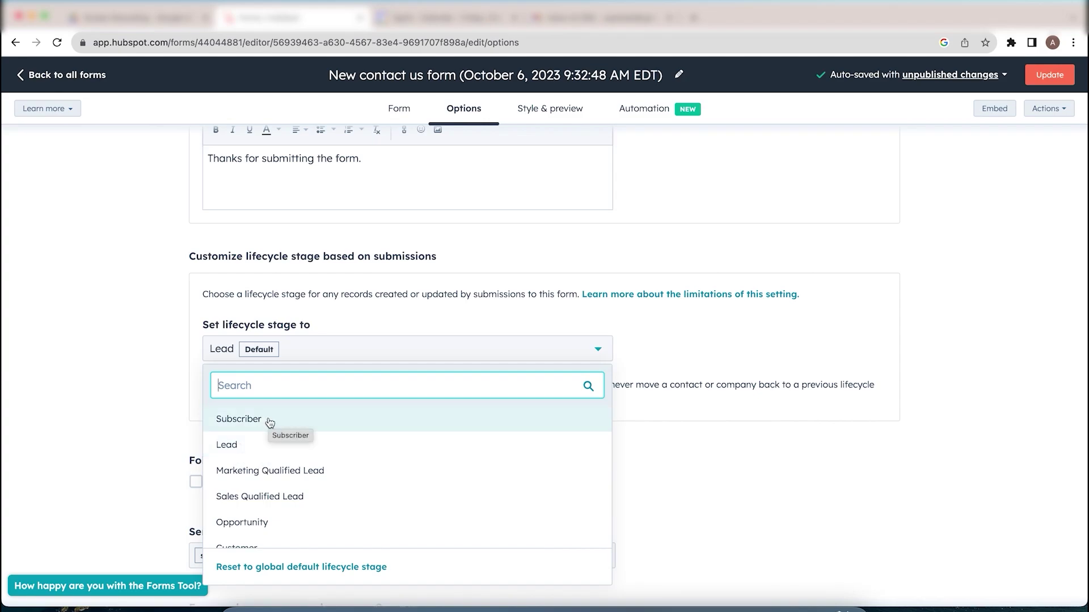
{"action": "left_click", "coordinate": [142, 404]}
Step: Review the form's follow-up, submission notification, message language and other submission settings
{"action": "scroll", "coordinate": [142, 404], "scroll_direction": "down", "scroll_amount": 3}
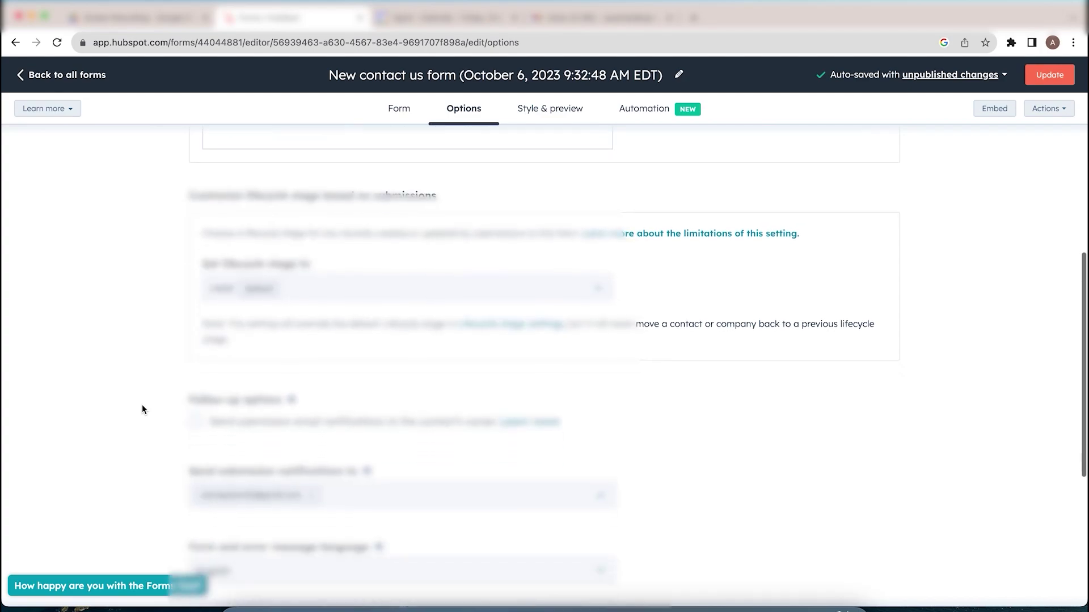
{"action": "scroll", "coordinate": [142, 408], "scroll_direction": "down", "scroll_amount": 3}
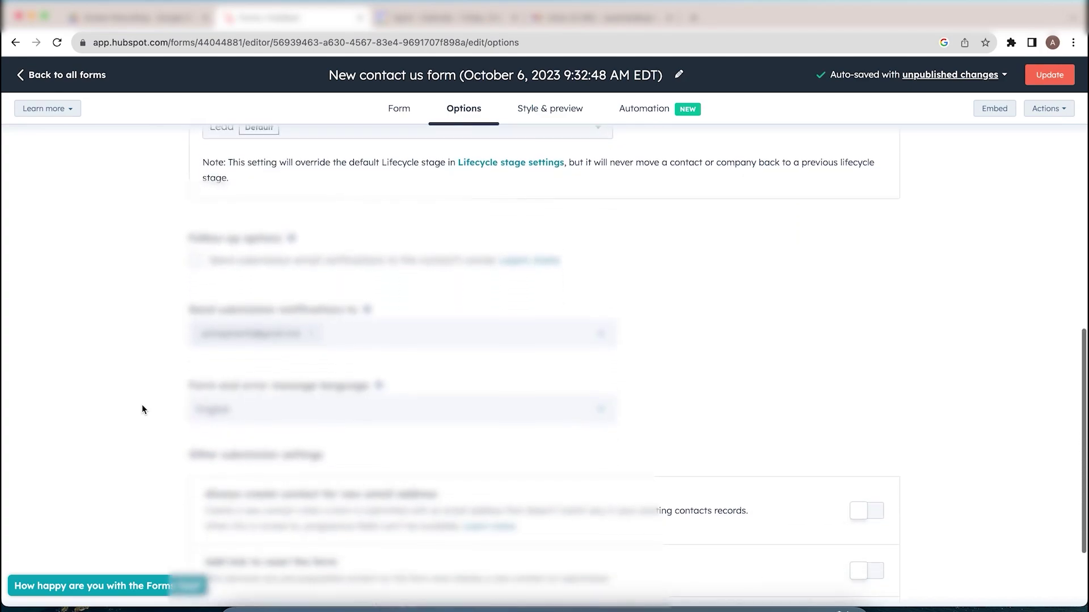
{"action": "scroll", "coordinate": [142, 403], "scroll_direction": "down", "scroll_amount": 2}
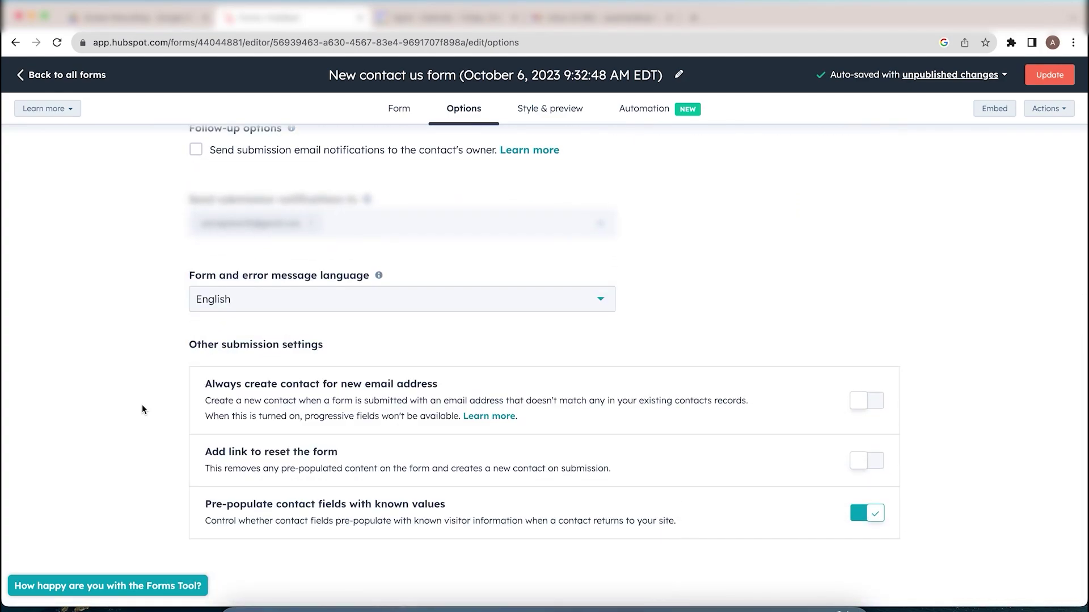
{"action": "scroll", "coordinate": [462, 308], "scroll_direction": "up", "scroll_amount": 10}
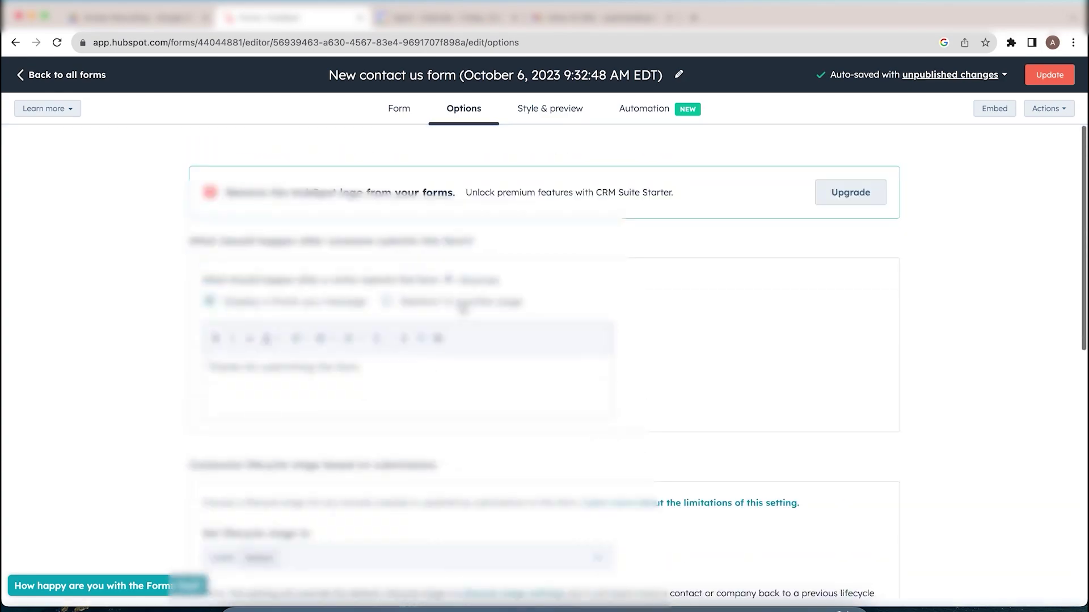
Step: Preview the Round input style on the form and apply the Linear input style instead
{"action": "left_click", "coordinate": [540, 119]}
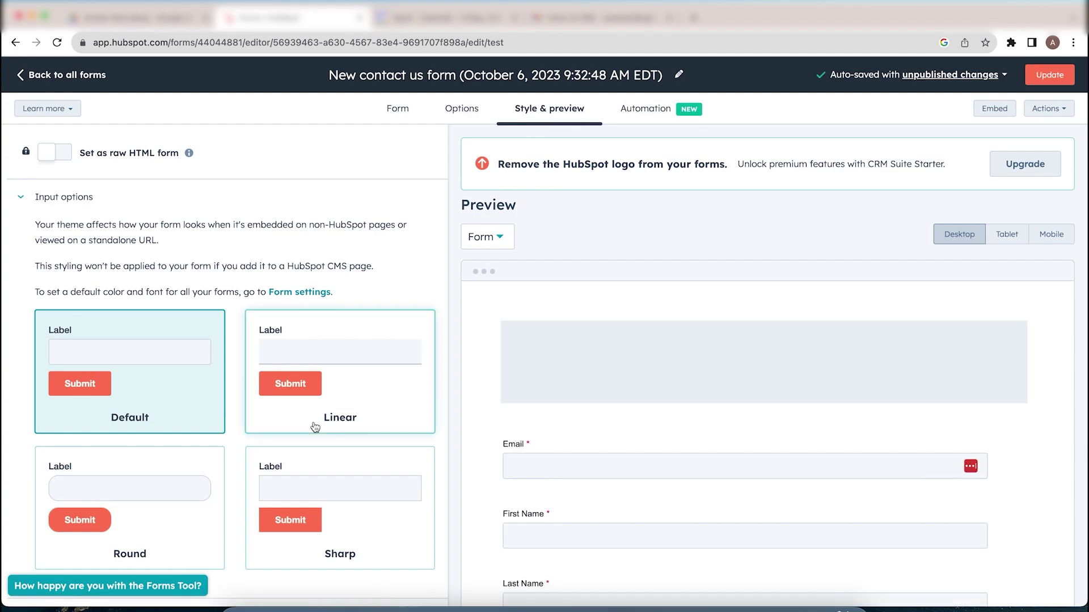
{"action": "scroll", "coordinate": [314, 426], "scroll_direction": "down", "scroll_amount": 1}
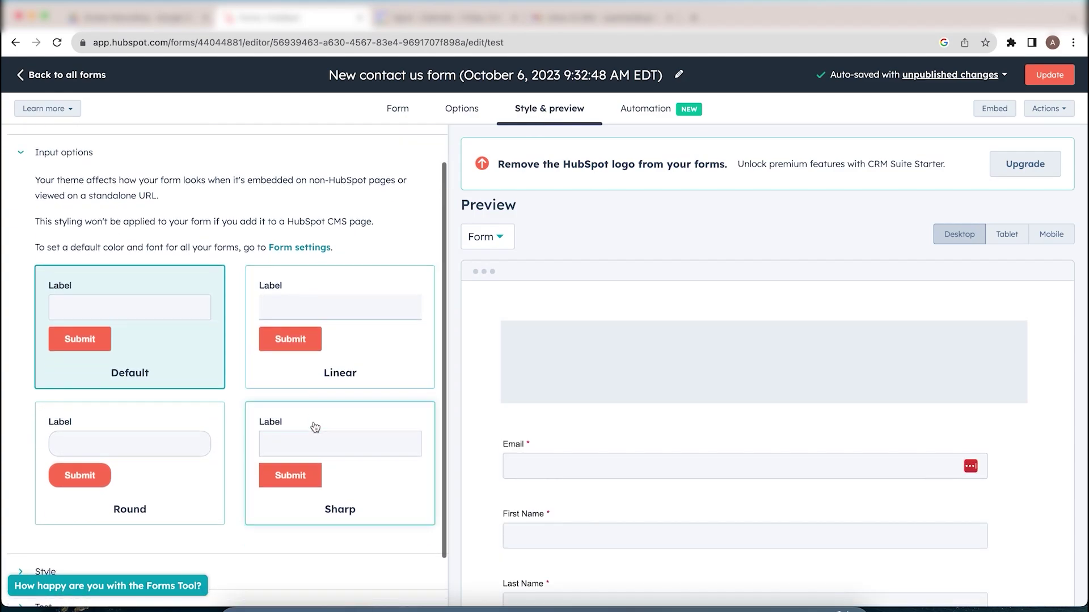
{"action": "left_click", "coordinate": [181, 454]}
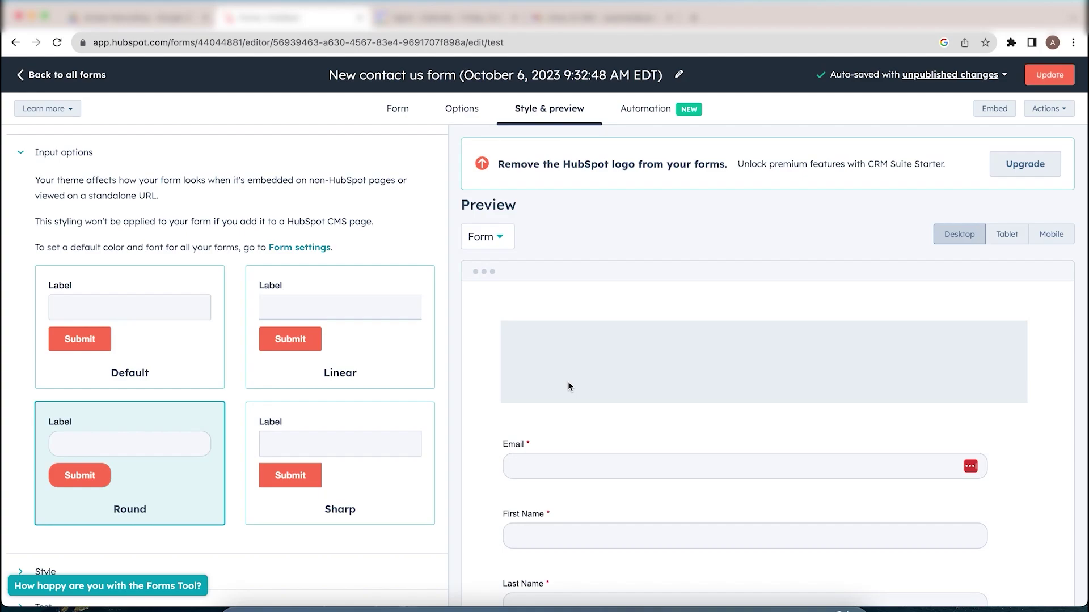
{"action": "scroll", "coordinate": [569, 386], "scroll_direction": "down", "scroll_amount": 3}
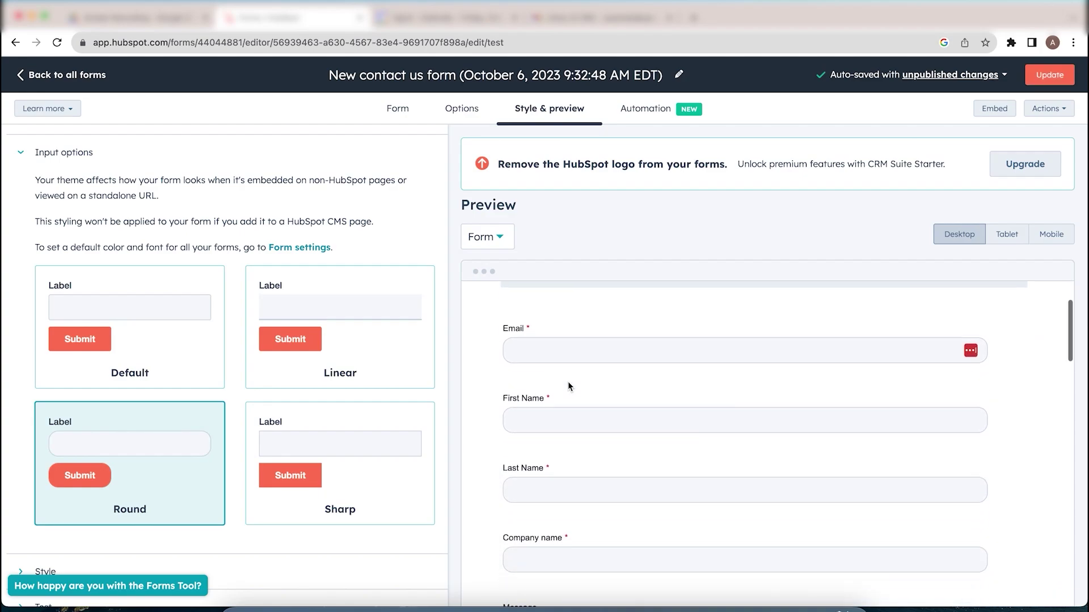
{"action": "scroll", "coordinate": [532, 422], "scroll_direction": "down", "scroll_amount": 1}
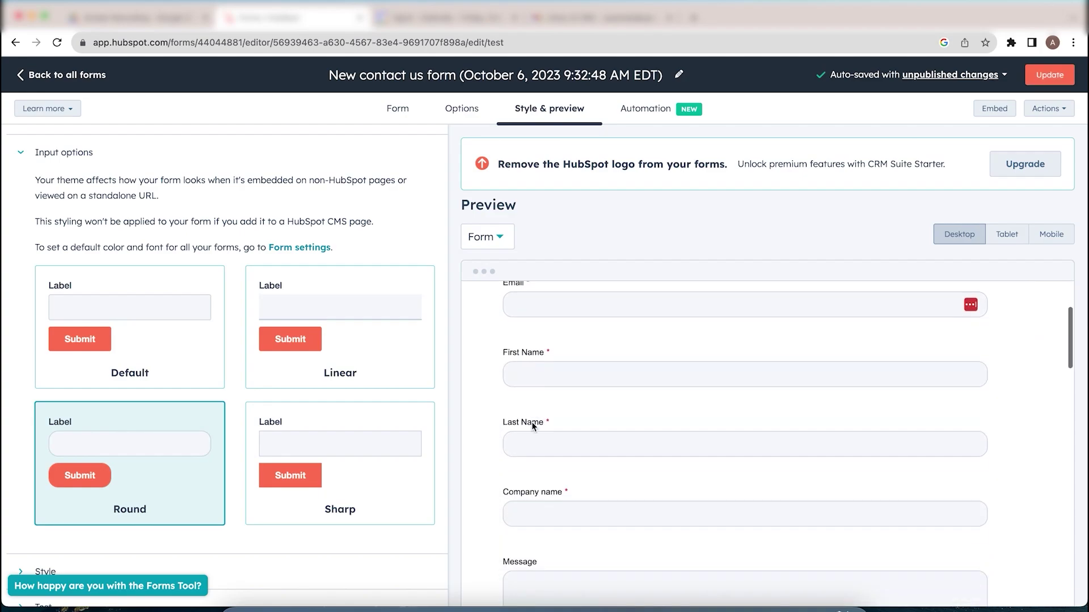
{"action": "left_click", "coordinate": [302, 358]}
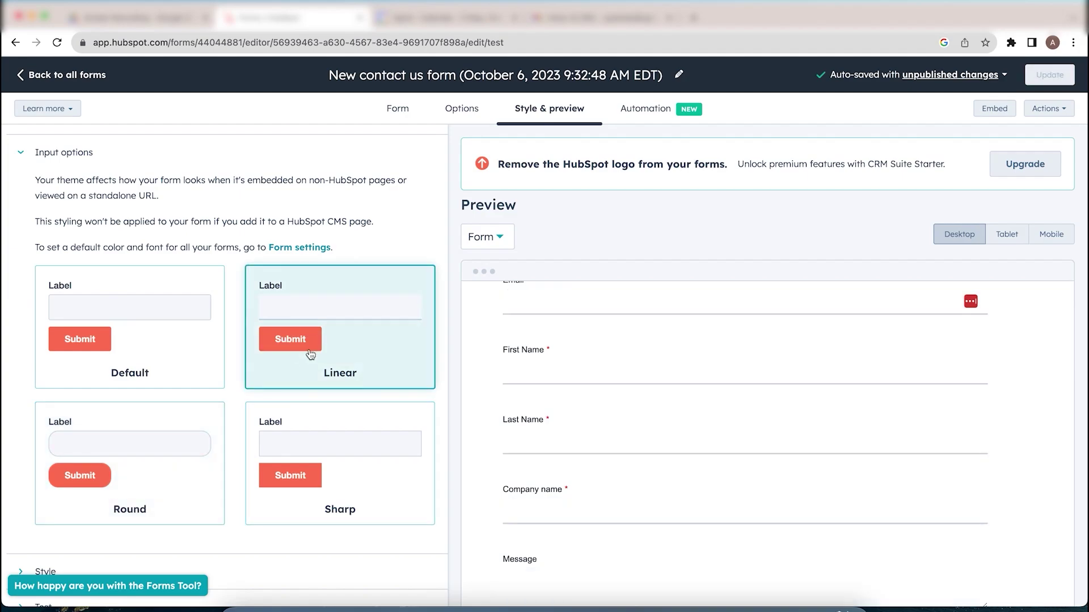
{"action": "scroll", "coordinate": [526, 426], "scroll_direction": "up", "scroll_amount": 1}
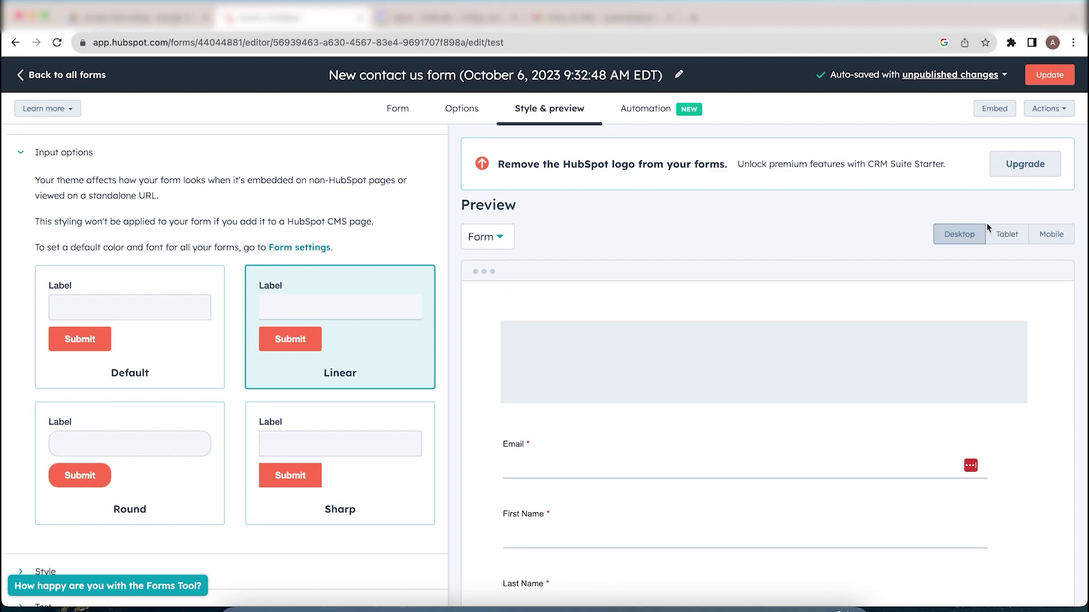
Step: Preview the whole form in the Tablet layout and return to the Desktop preview
{"action": "left_click", "coordinate": [995, 236]}
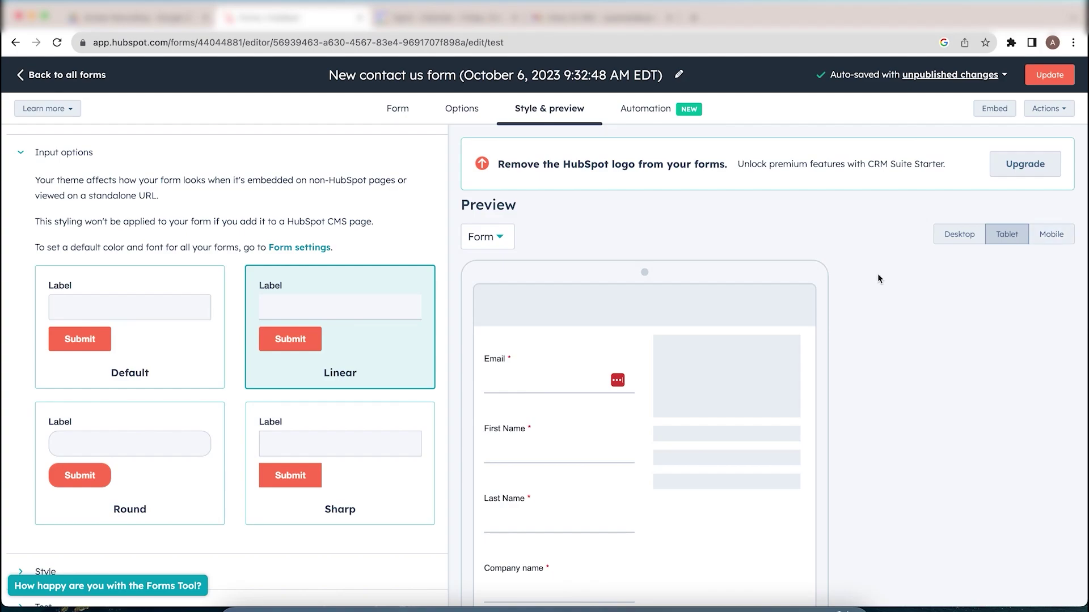
{"action": "scroll", "coordinate": [706, 420], "scroll_direction": "down", "scroll_amount": 5}
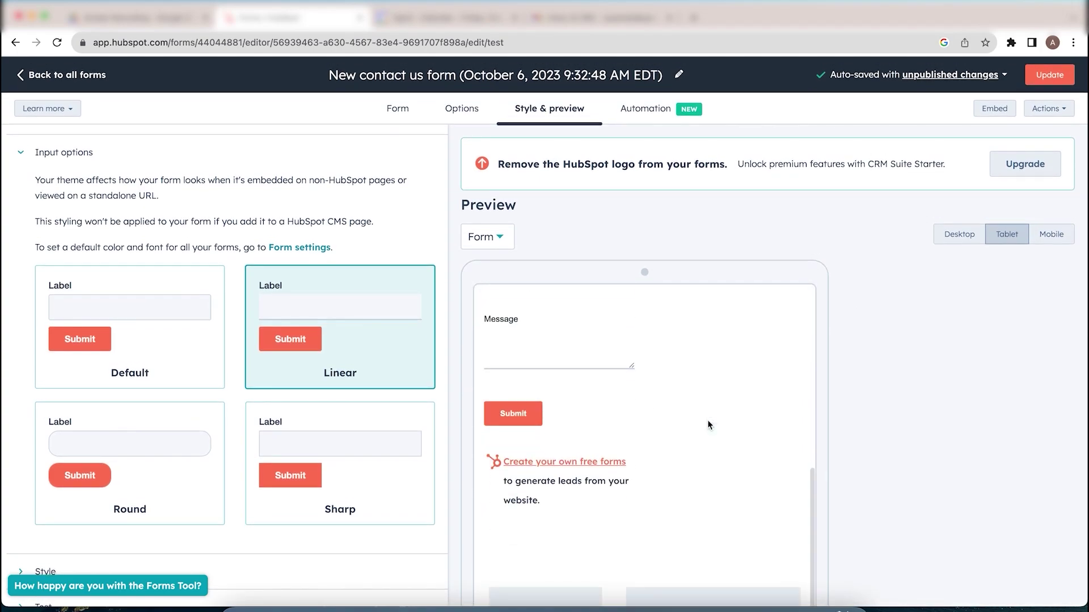
{"action": "left_click", "coordinate": [944, 239]}
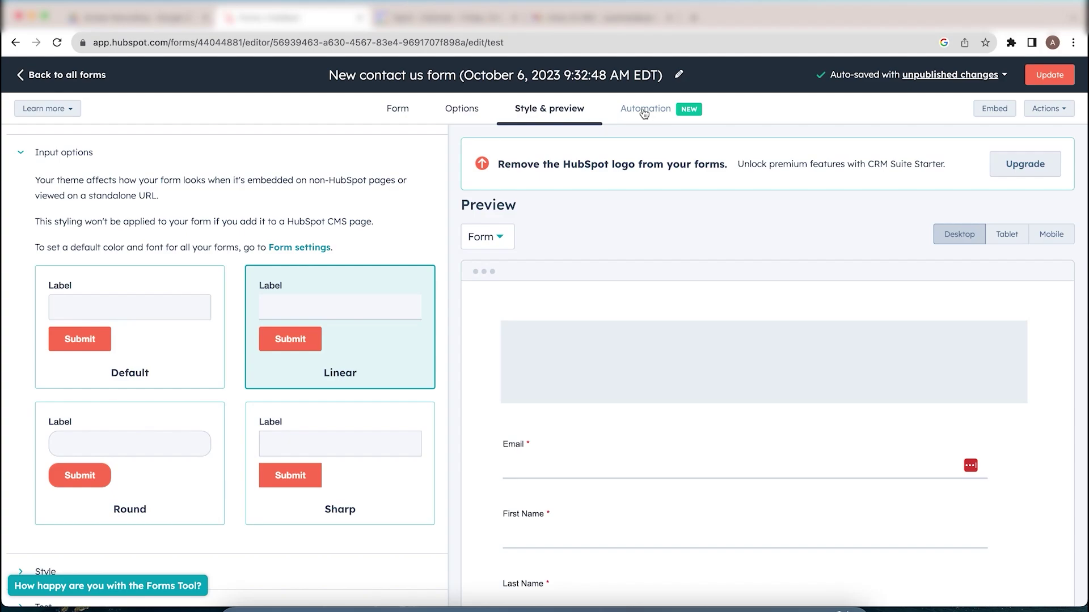
Step: Publish the updated form and display its full embed code
{"action": "left_click", "coordinate": [1049, 75]}
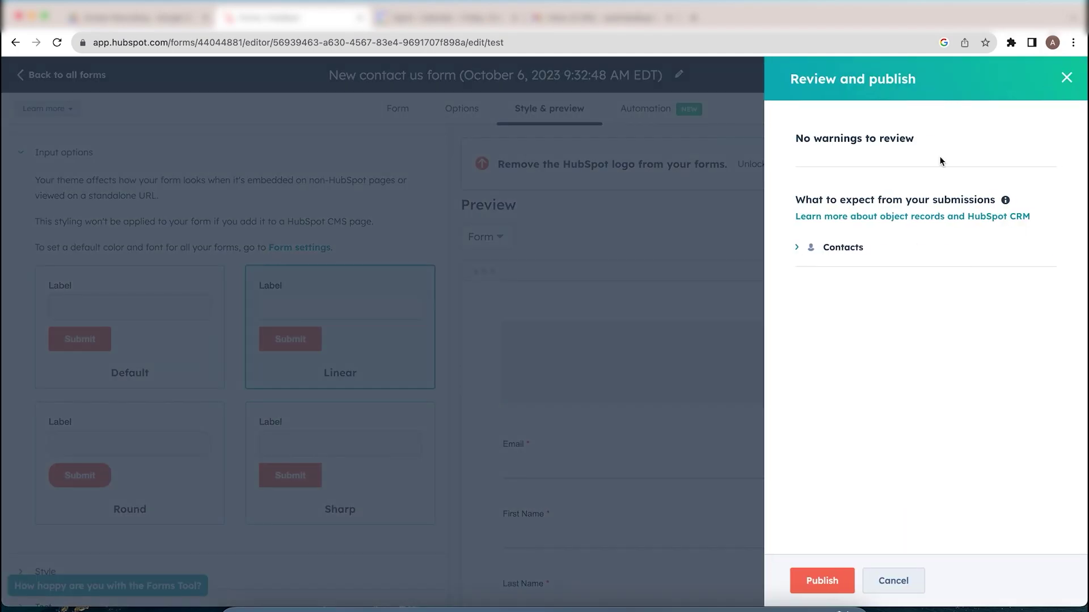
{"action": "left_click", "coordinate": [807, 583]}
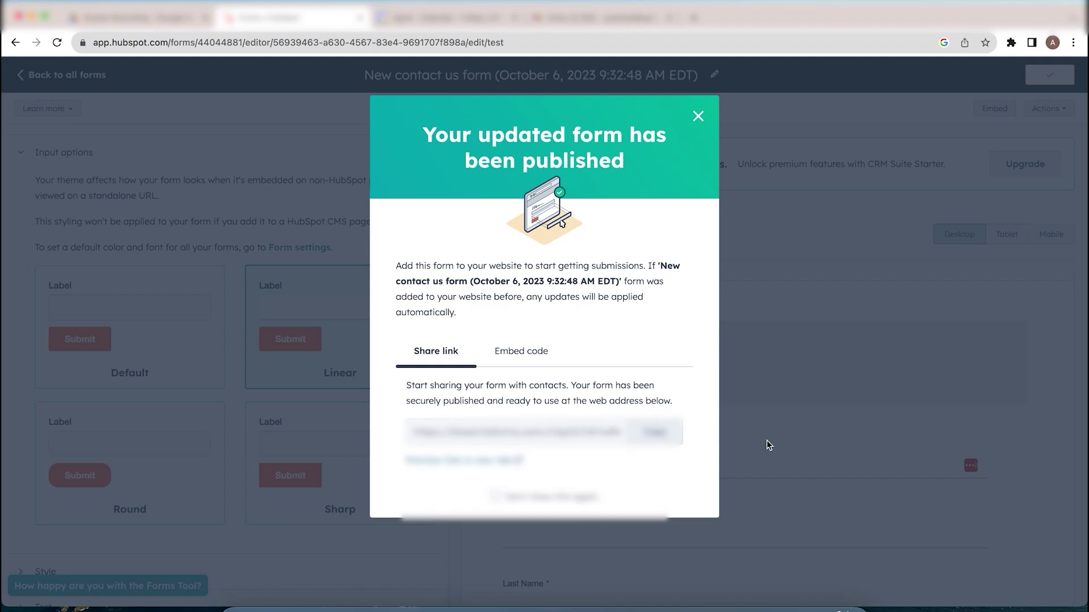
{"action": "left_click", "coordinate": [530, 353]}
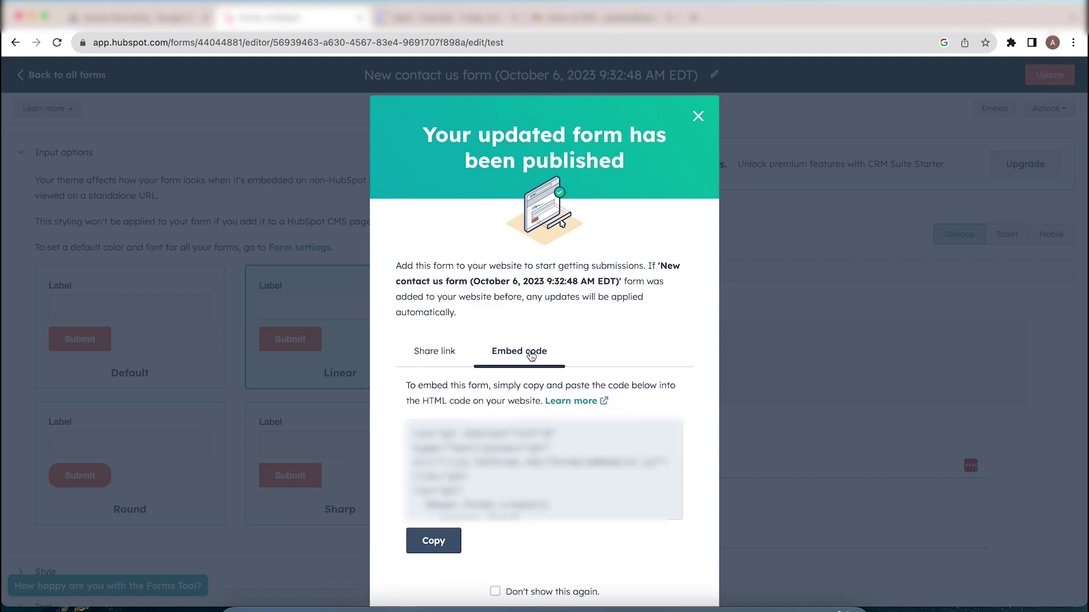
{"action": "scroll", "coordinate": [545, 470], "scroll_direction": "down", "scroll_amount": 3}
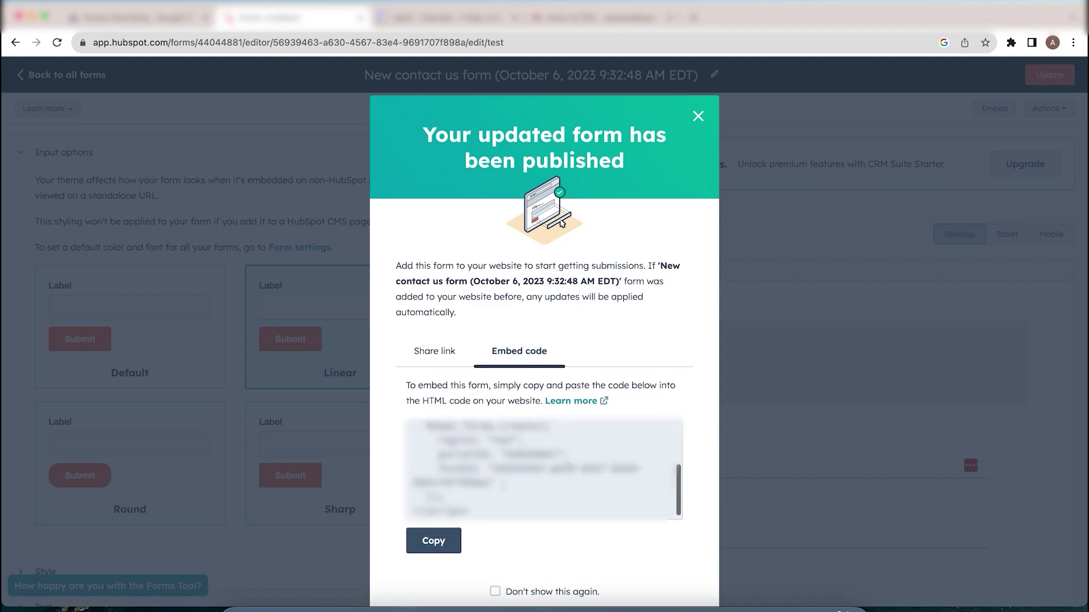
Step: Return to the beginning of the form's embed code and close the publishing confirmation
{"action": "scroll", "coordinate": [503, 485], "scroll_direction": "up", "scroll_amount": 3}
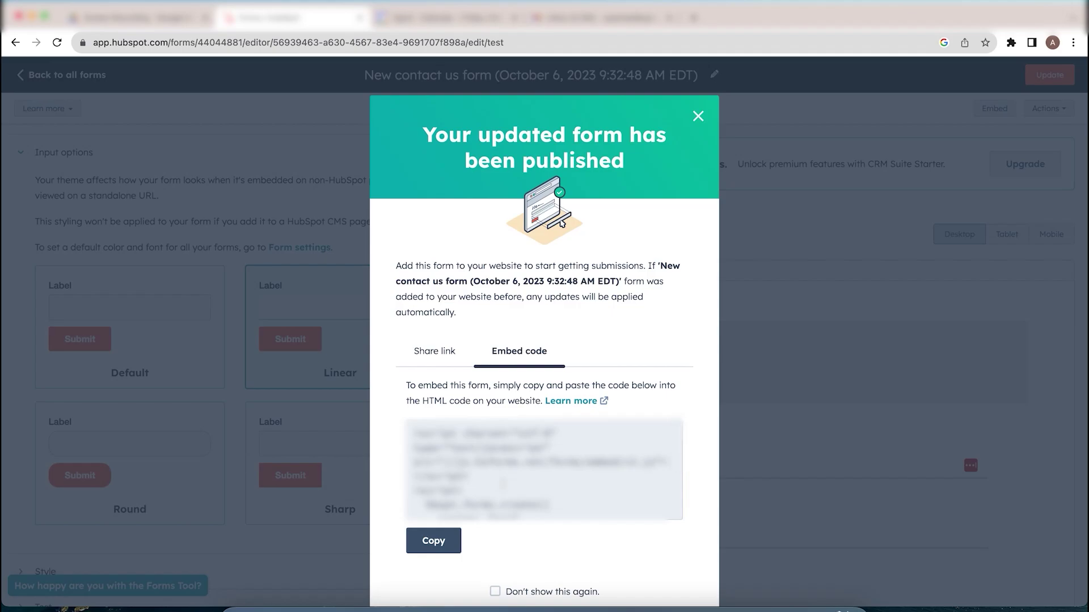
{"action": "left_click", "coordinate": [697, 117]}
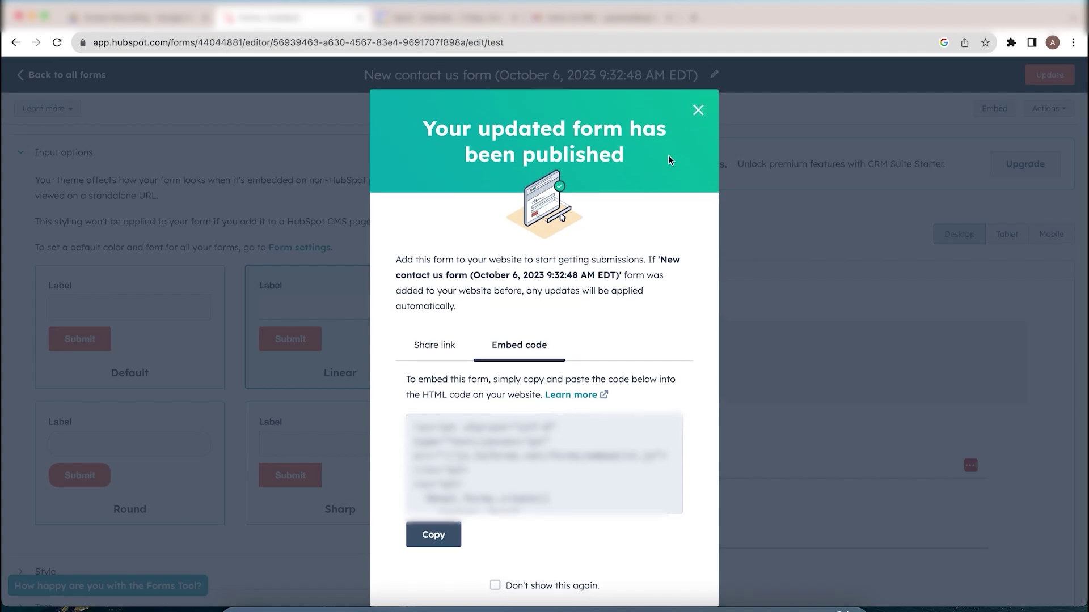
{"action": "left_click", "coordinate": [698, 110]}
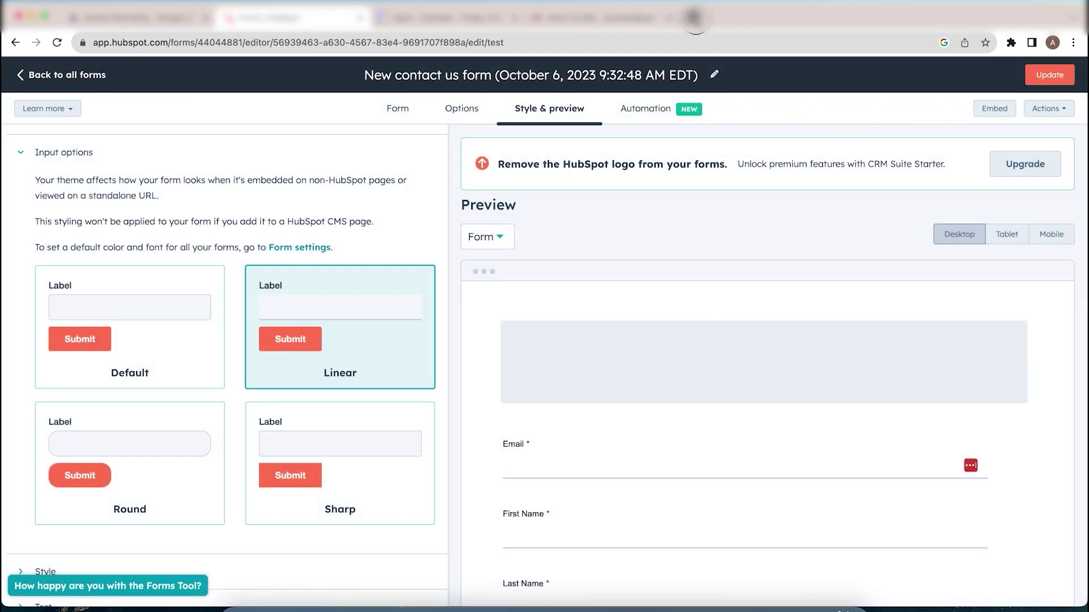
Step: Open the xgrid.co website in a new browser tab
{"action": "left_click", "coordinate": [693, 17]}
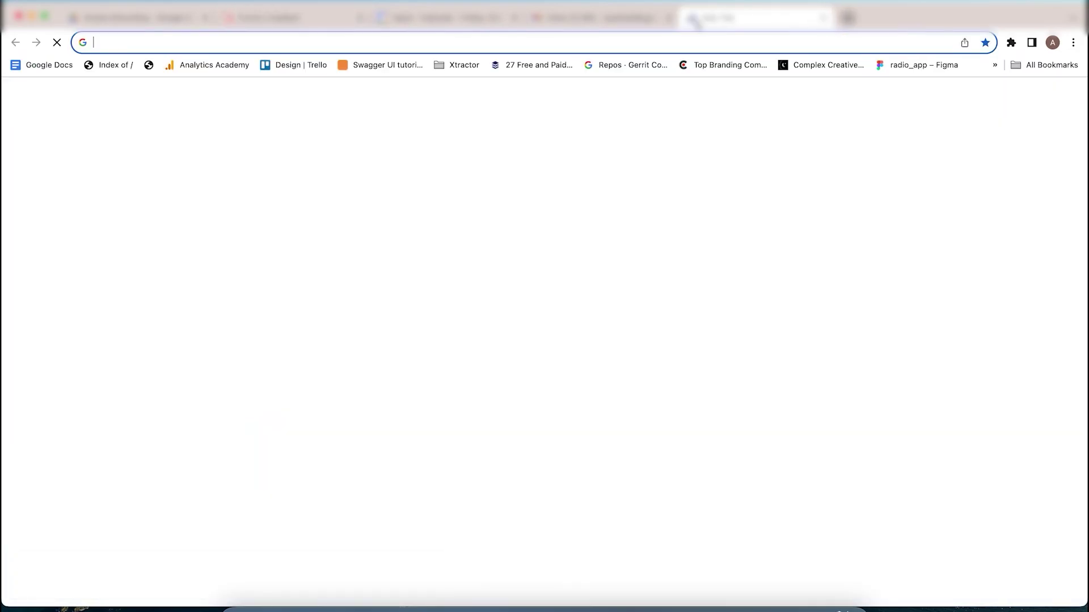
{"action": "type", "text": "xgrid"}
{"action": "key", "text": "Return"}
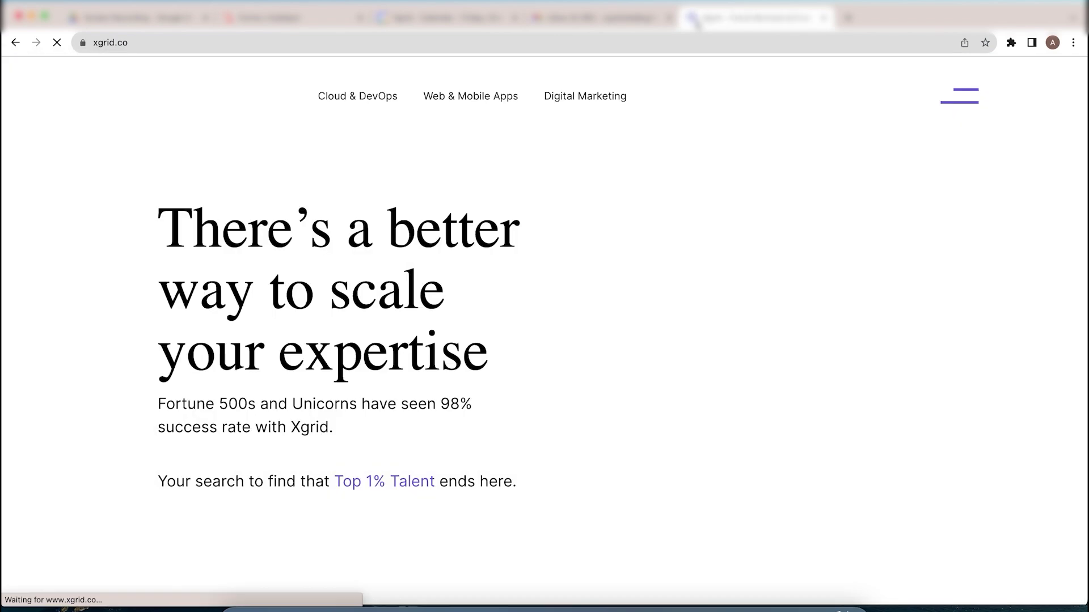
Step: Examine the embedded "Talk To Us Now!" contact form just above the footer of the Xgrid home page
{"action": "scroll", "coordinate": [492, 276], "scroll_direction": "down", "scroll_amount": 15}
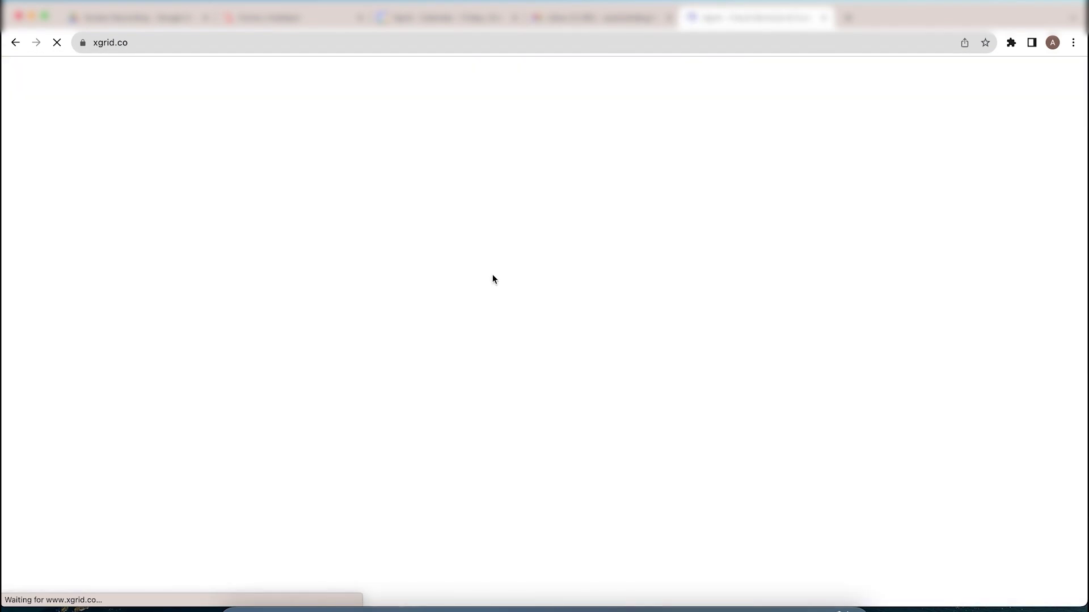
{"action": "scroll", "coordinate": [492, 278], "scroll_direction": "down", "scroll_amount": 15}
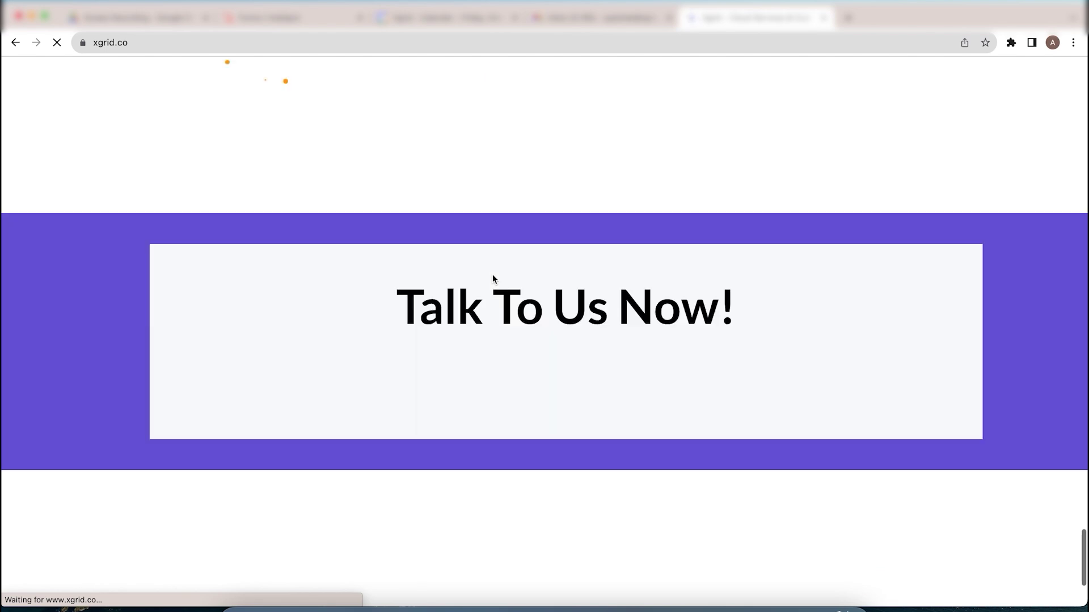
{"action": "scroll", "coordinate": [493, 274], "scroll_direction": "up", "scroll_amount": 6}
{"action": "scroll", "coordinate": [493, 275], "scroll_direction": "down", "scroll_amount": 7}
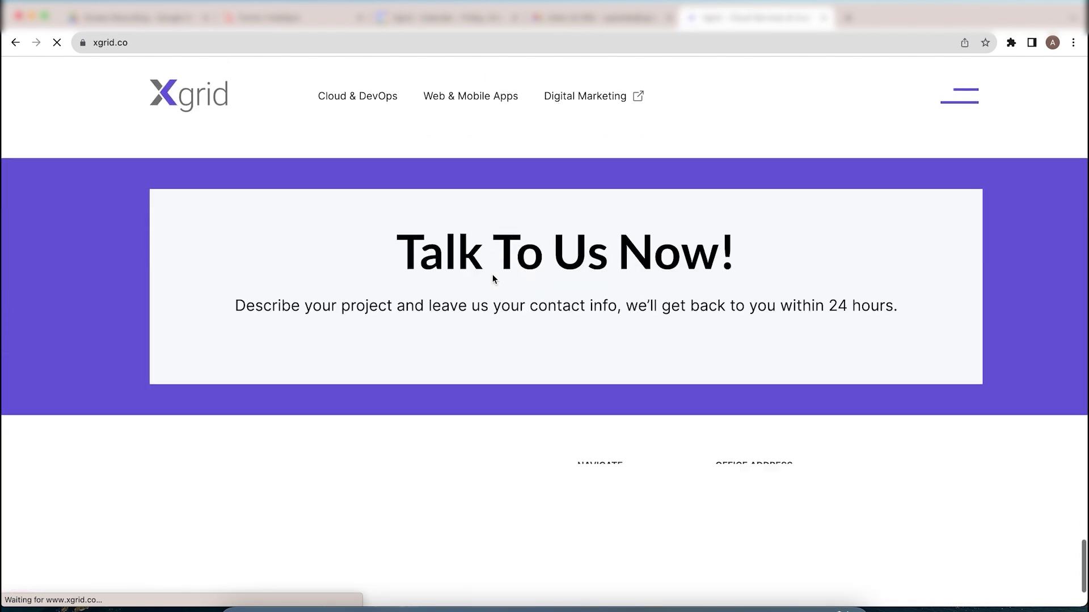
{"action": "scroll", "coordinate": [492, 274], "scroll_direction": "down", "scroll_amount": 3}
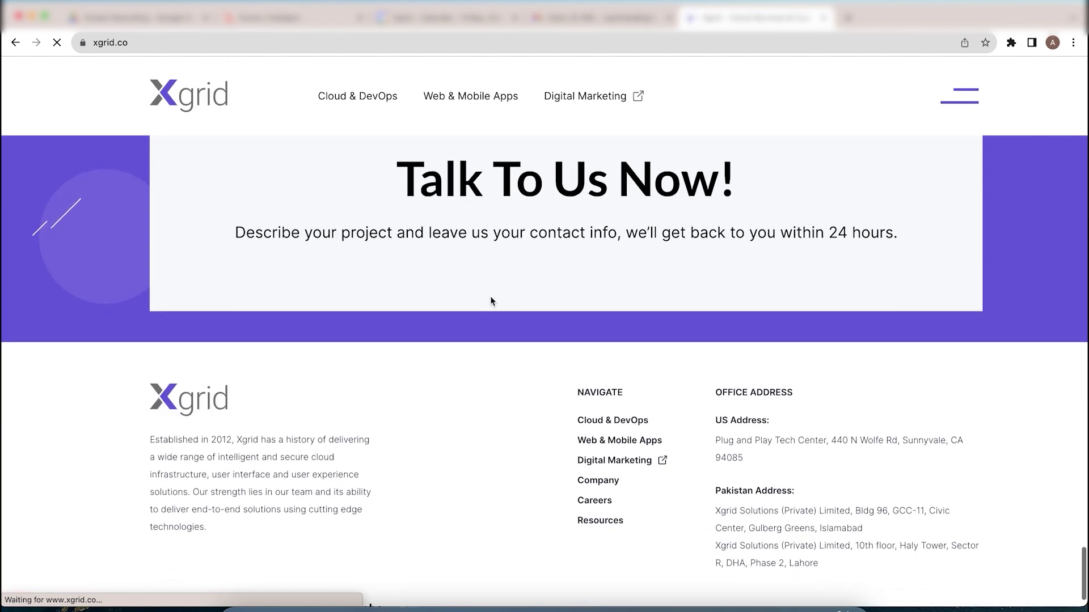
{"action": "scroll", "coordinate": [491, 300], "scroll_direction": "down", "scroll_amount": 2}
{"action": "scroll", "coordinate": [491, 300], "scroll_direction": "up", "scroll_amount": 3}
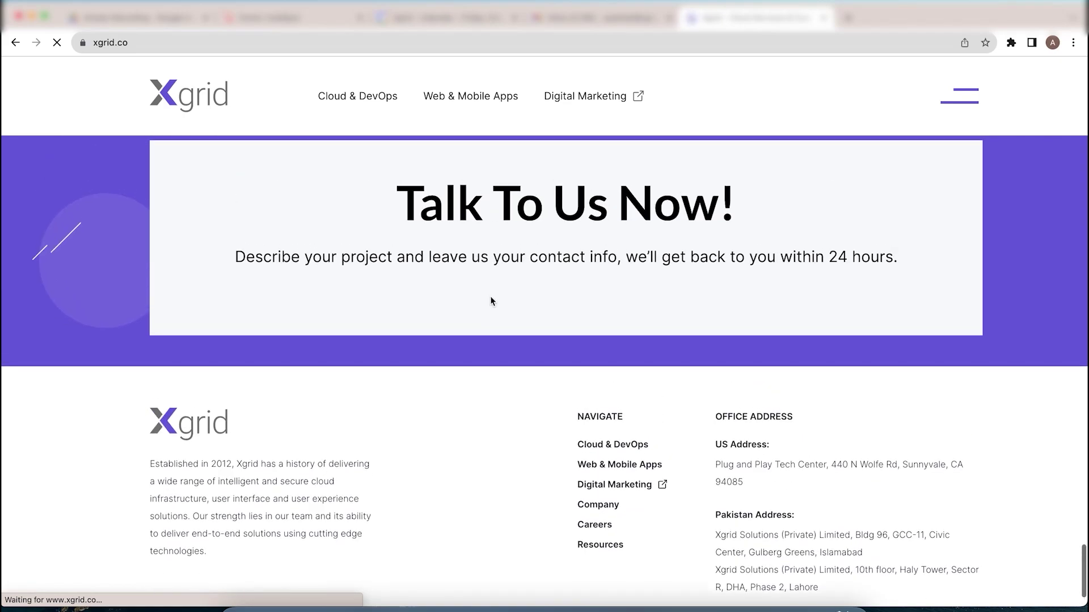
{"action": "scroll", "coordinate": [491, 301], "scroll_direction": "up", "scroll_amount": 3}
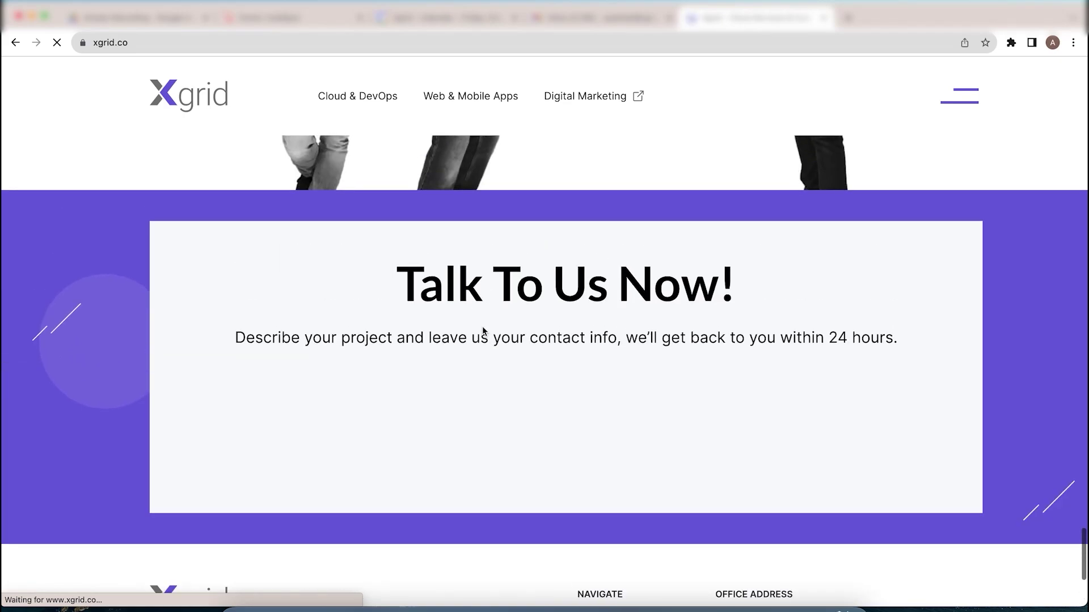
{"action": "scroll", "coordinate": [482, 325], "scroll_direction": "down", "scroll_amount": 3}
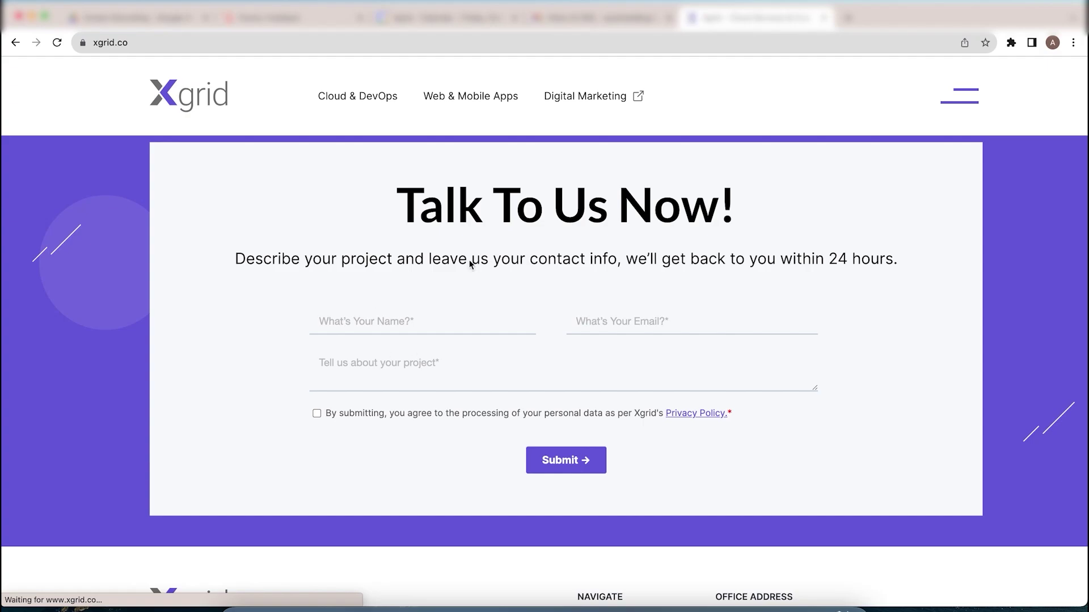